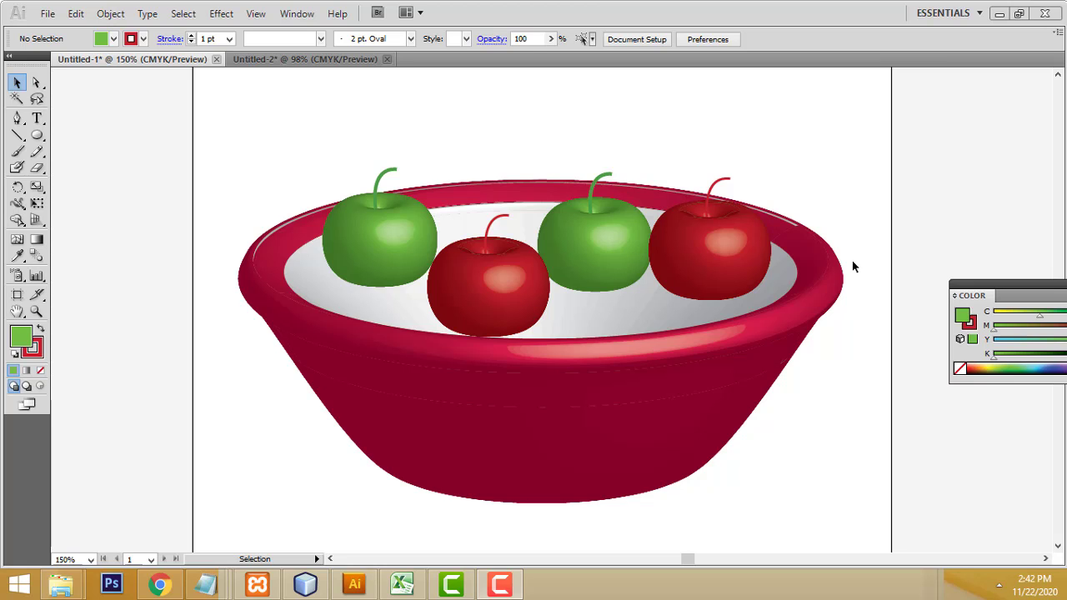
Create a new CMYK document with 21 cm width and 21 cm height.
left_click(48, 14)
left_click(52, 32)
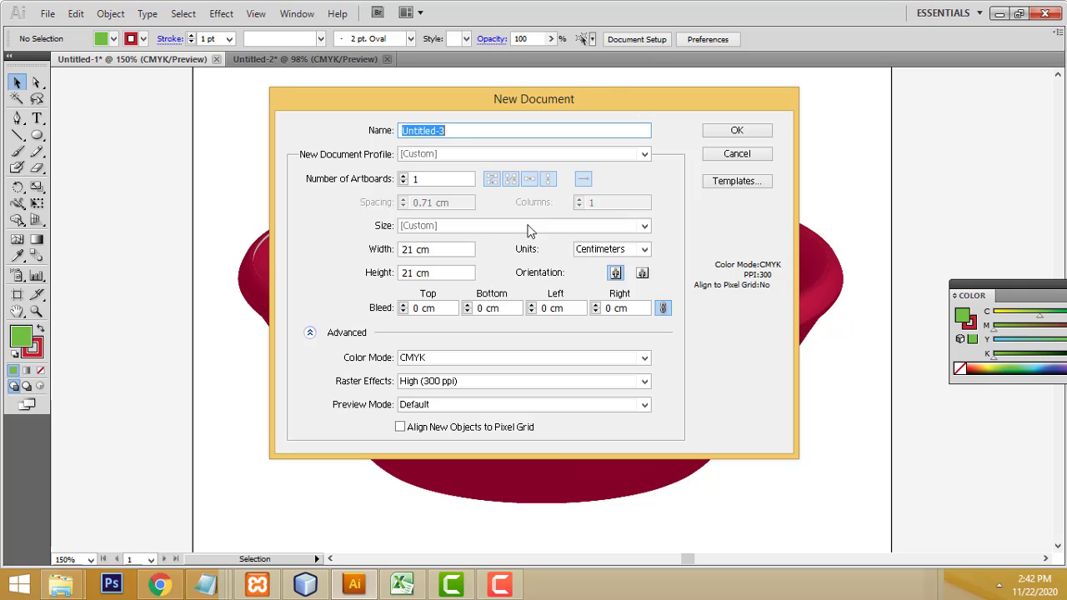
left_click(460, 249)
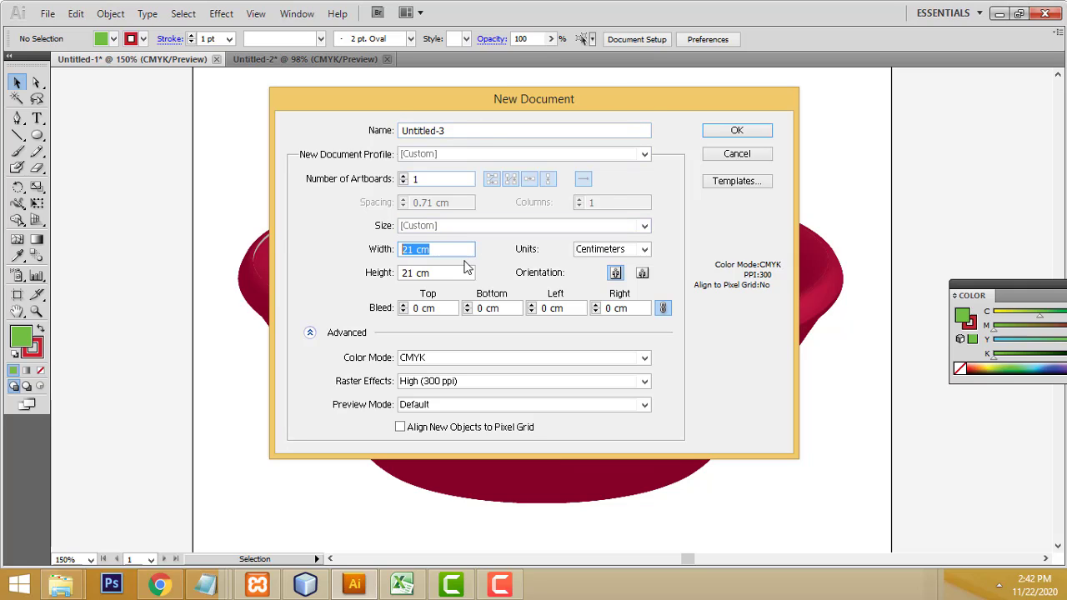
key("Tab")
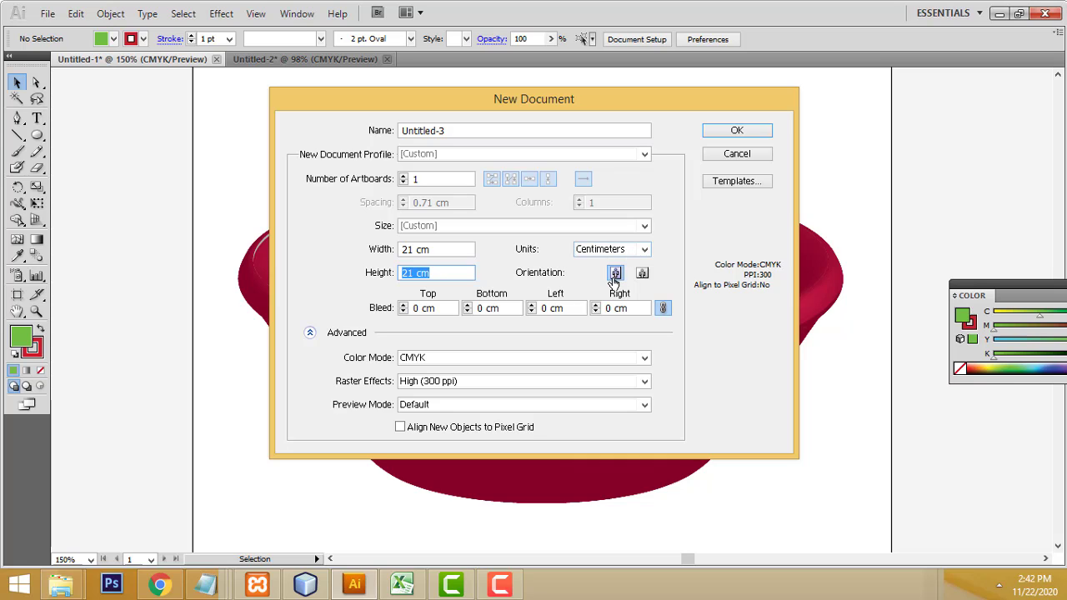
left_click(732, 133)
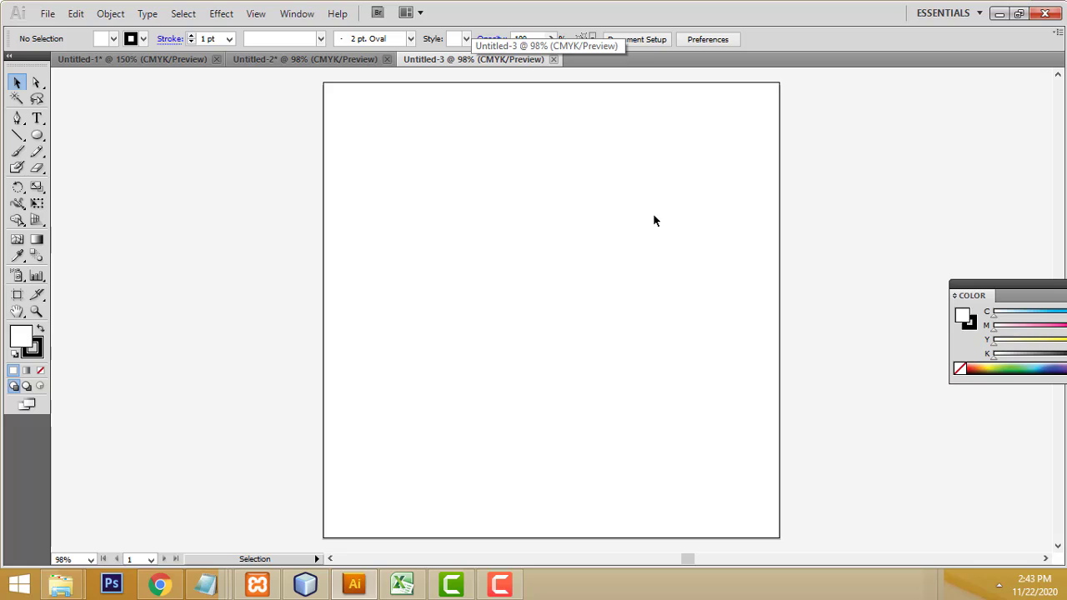
Check the Untitled-2 and Untitled-1 reference tabs, then return to Untitled-3 with the Pen tool.
left_click(294, 61)
left_click(144, 59)
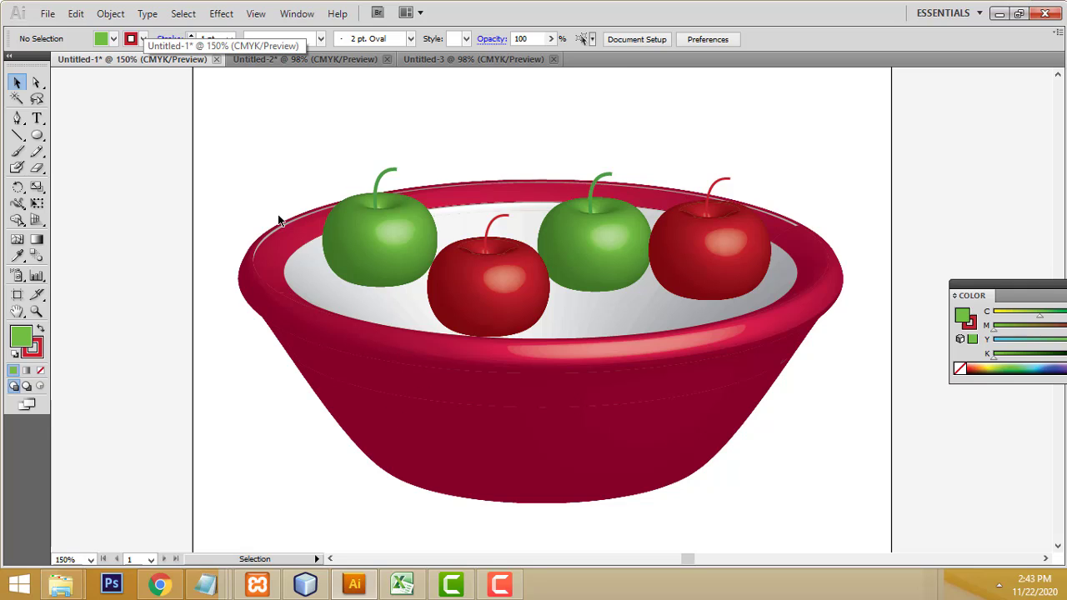
left_click(489, 59)
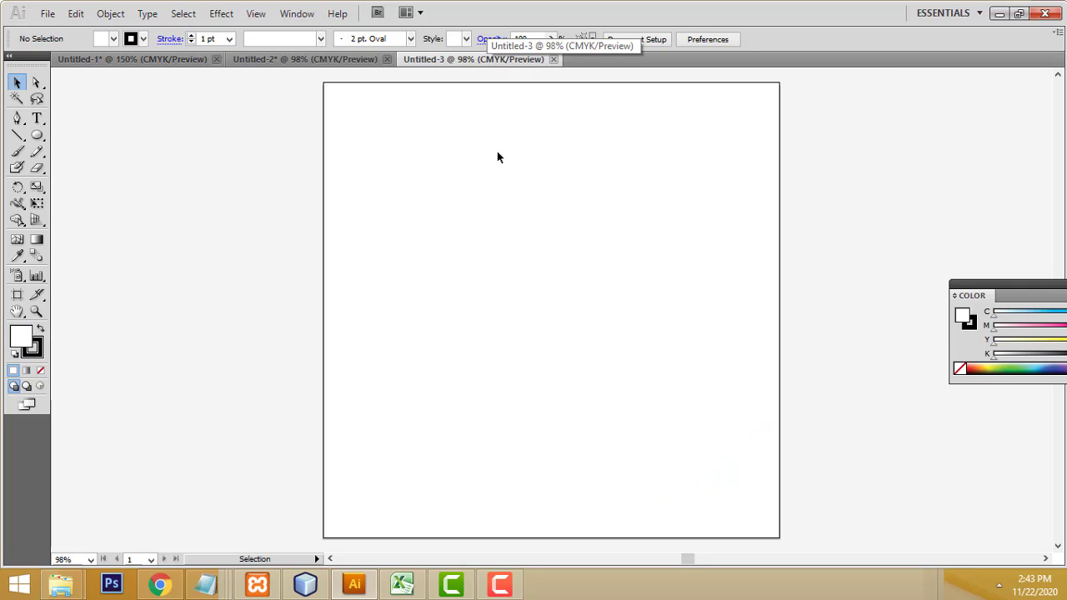
left_click(17, 117)
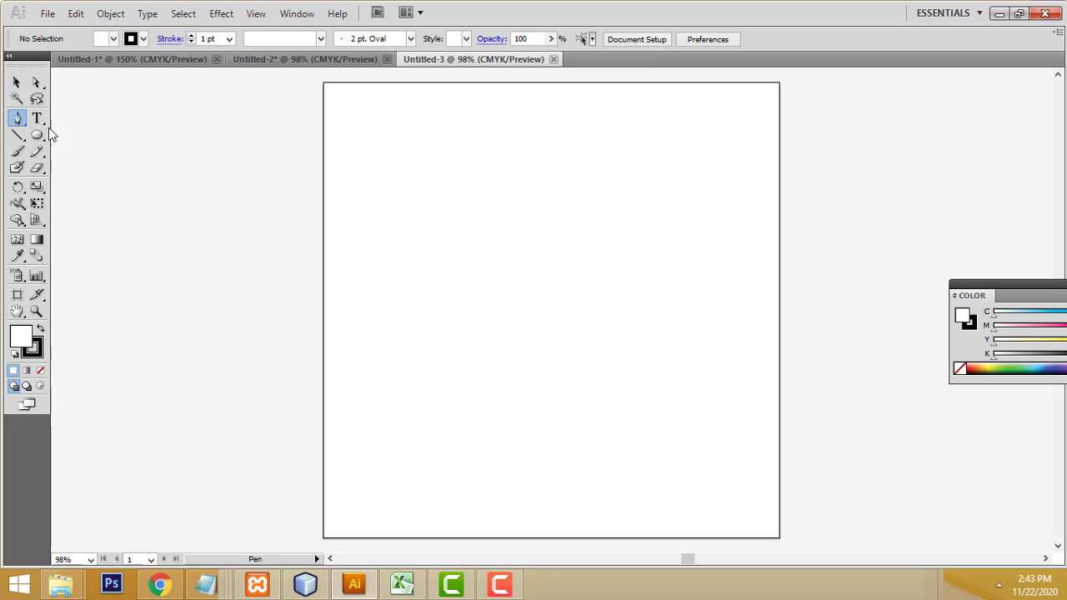
Draw the bowl's half-profile with the Pen tool, from a hooked rim to a flat base.
left_click(526, 235)
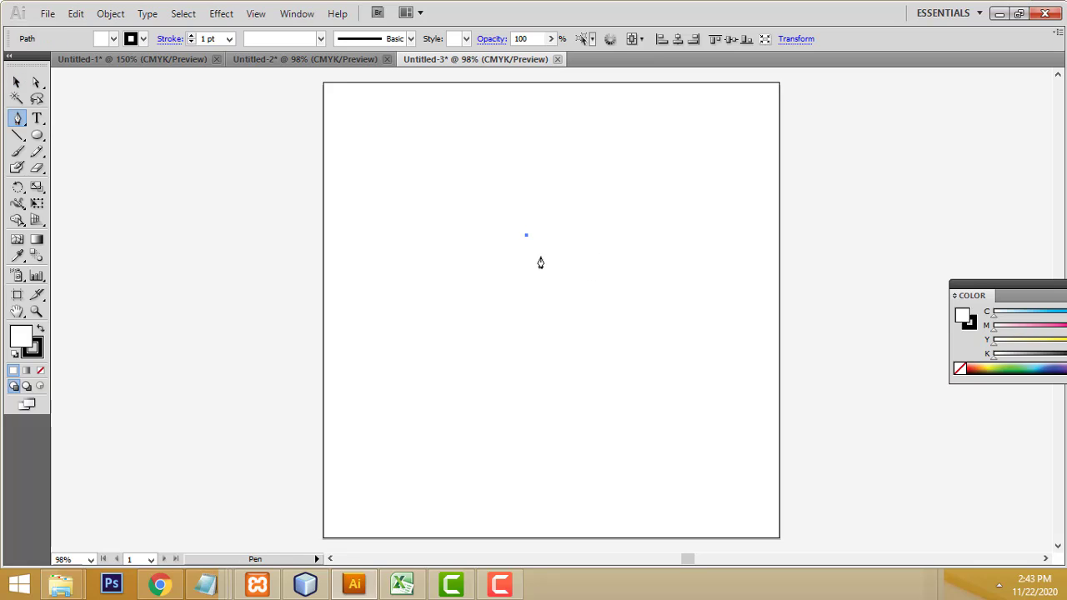
left_click_drag(539, 247, 525, 271)
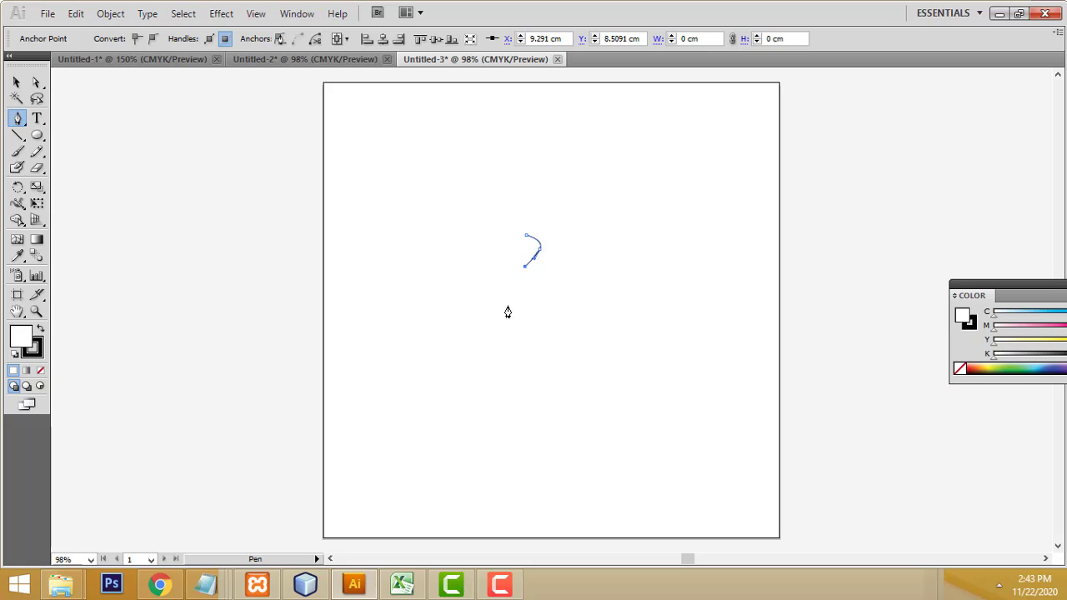
left_click_drag(457, 378, 422, 371)
left_click_drag(421, 376, 418, 377)
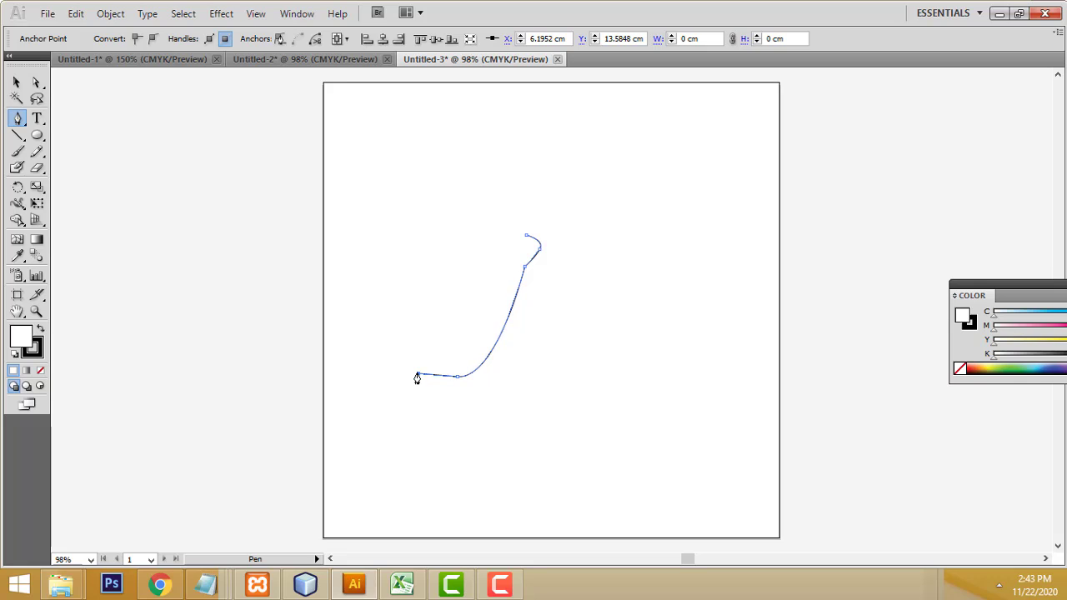
left_click(17, 82)
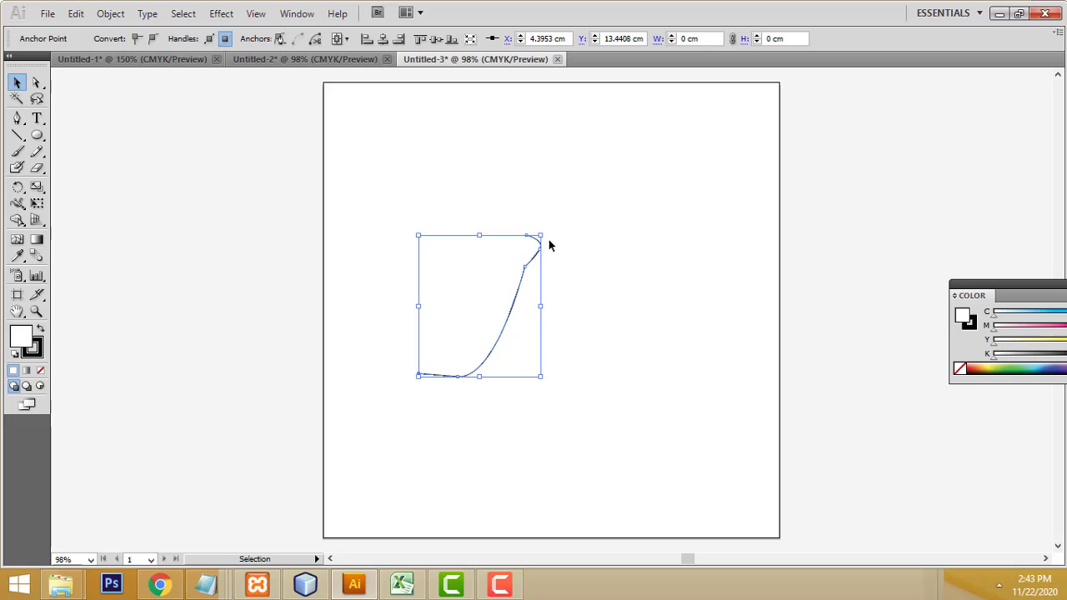
Give the bowl profile a red stroke 4 pt thick.
double_click(43, 358)
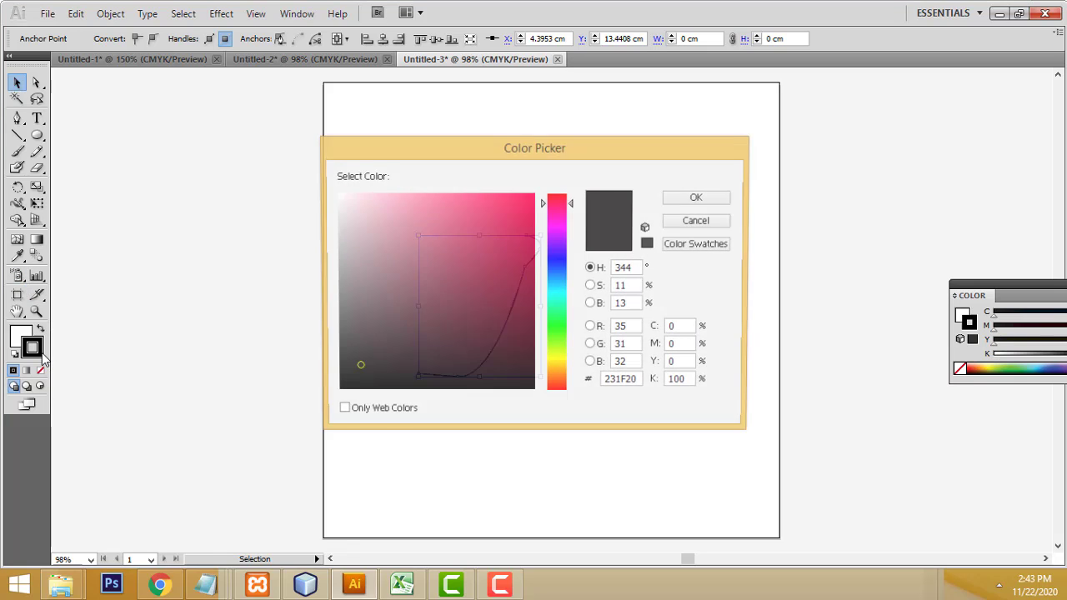
left_click_drag(517, 237, 536, 224)
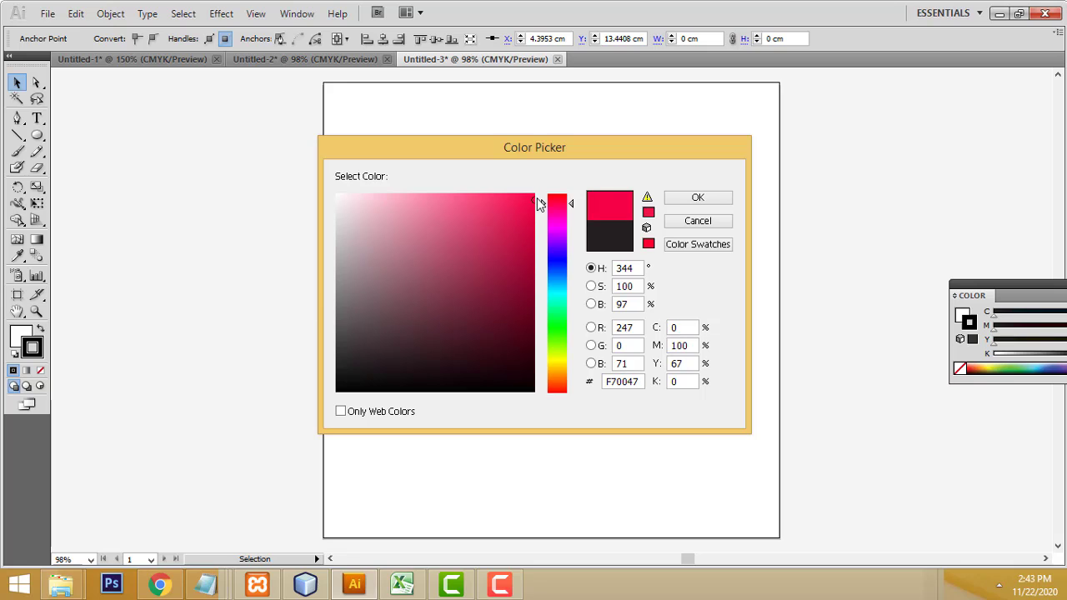
left_click(697, 197)
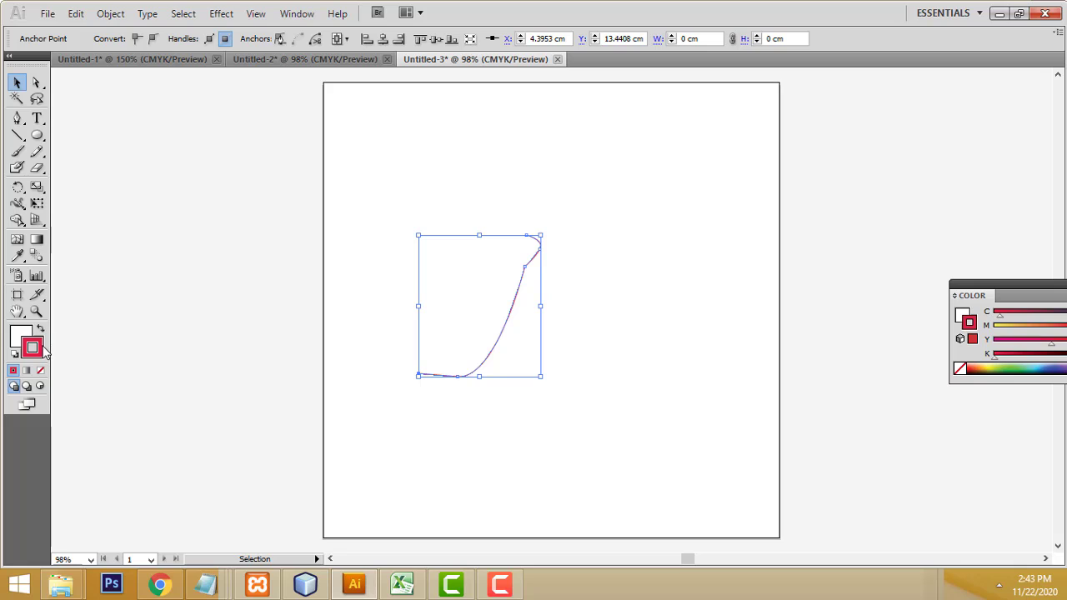
left_click(520, 347)
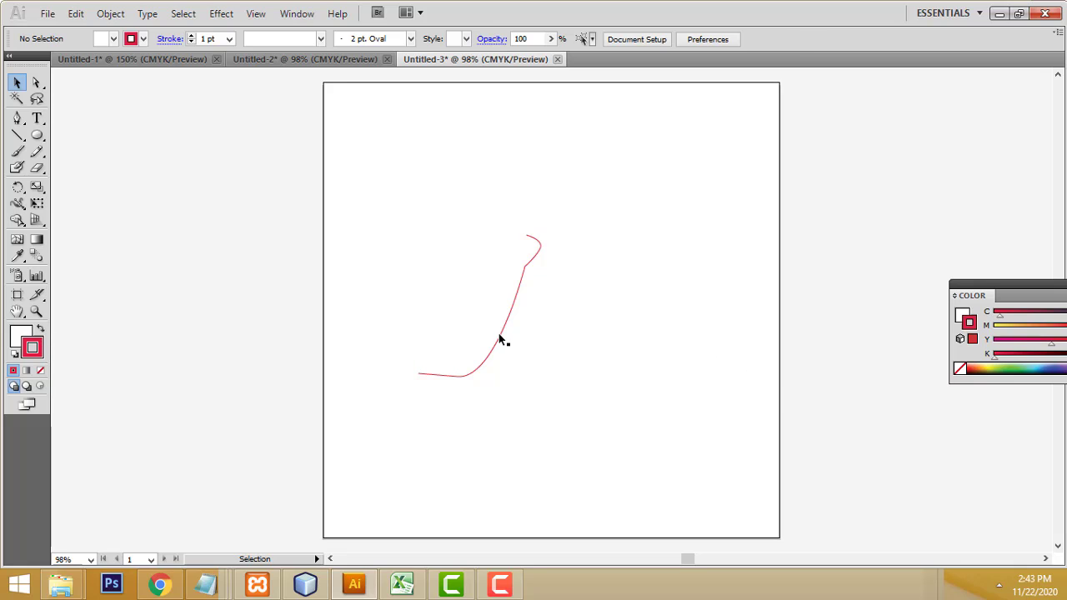
left_click(501, 339)
left_click(191, 35)
left_click(191, 35)
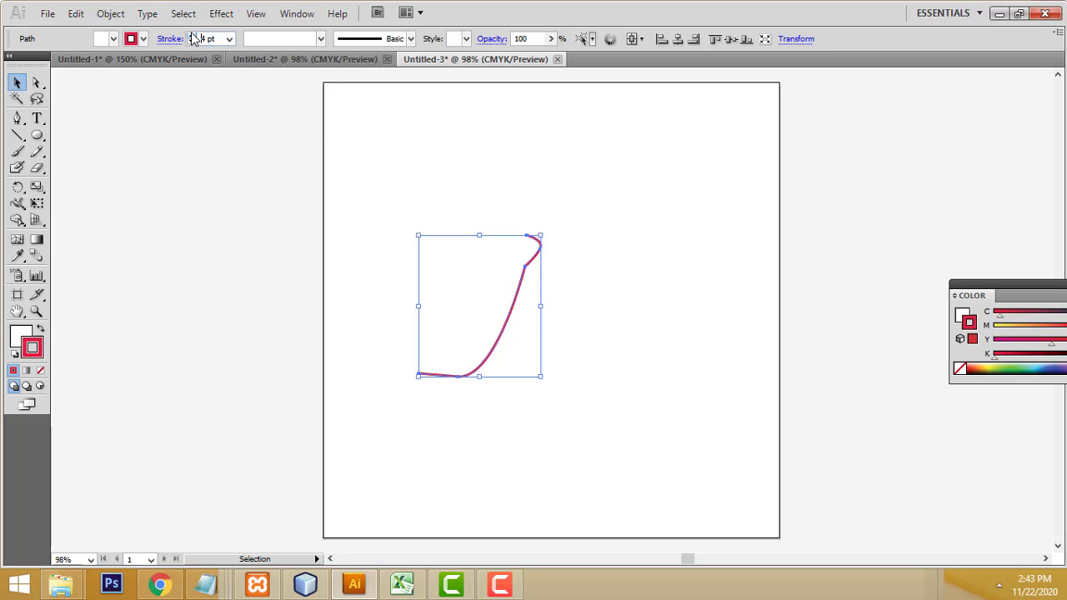
left_click(191, 35)
left_click(190, 35)
left_click(191, 41)
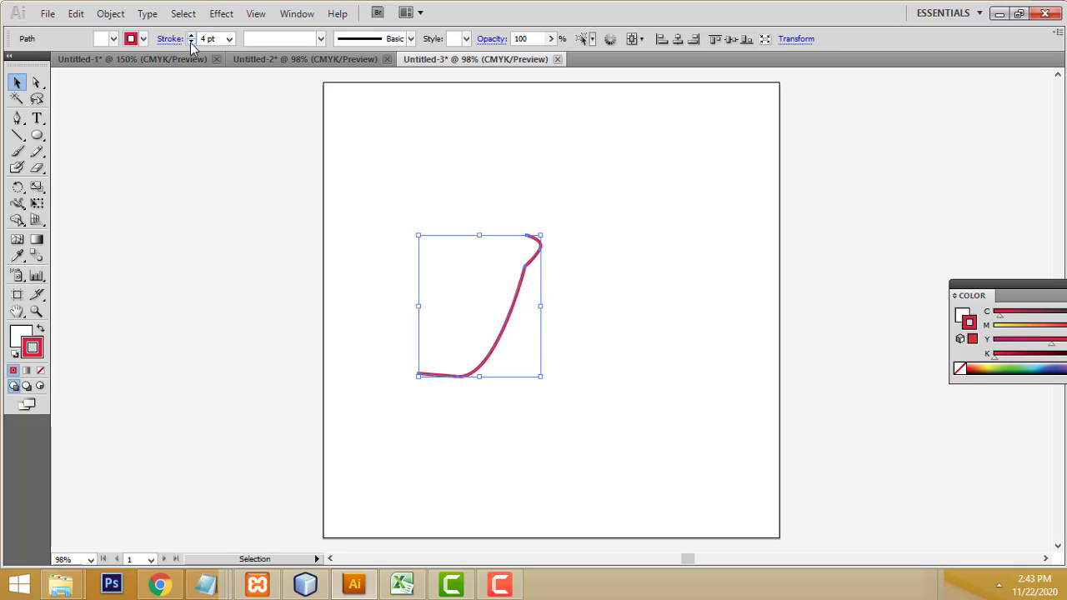
Move the red profile lower right on the artboard and enlarge it.
left_click(600, 285)
left_click_drag(390, 278, 539, 423)
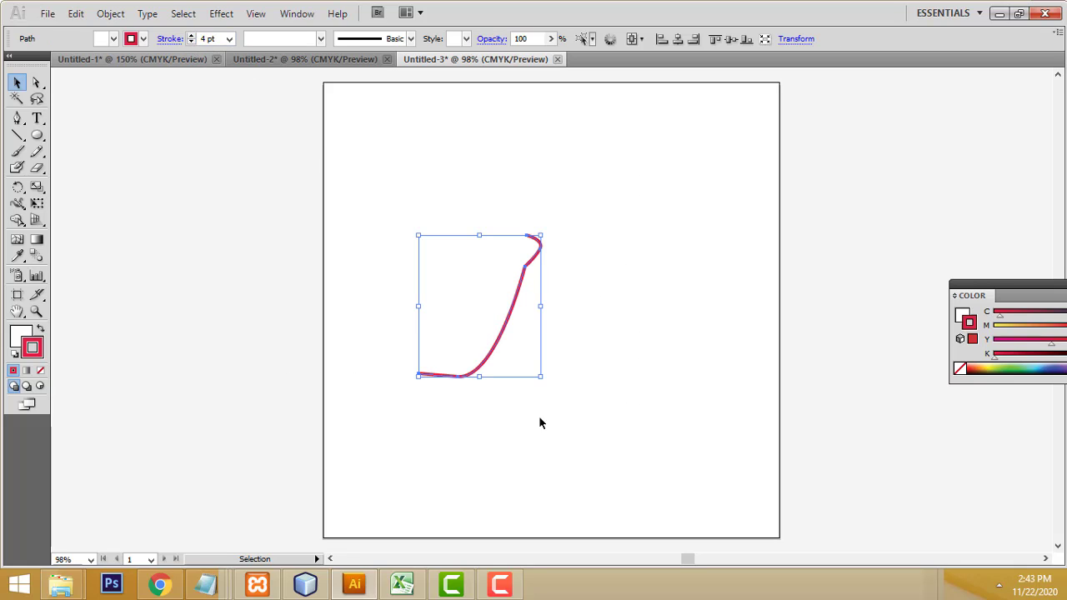
left_click_drag(484, 364, 558, 435)
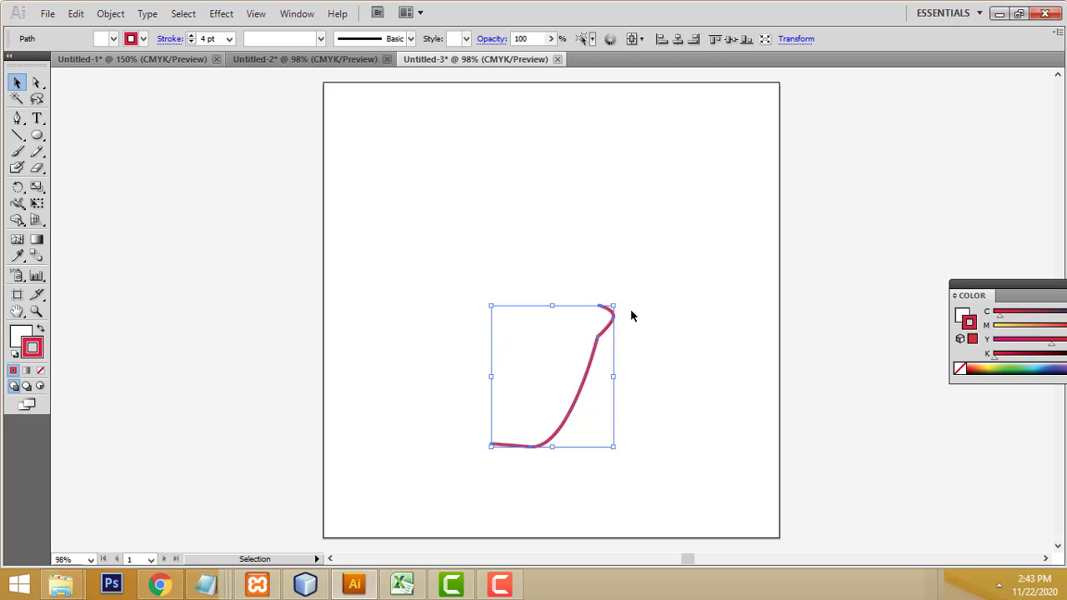
left_click_drag(613, 305, 664, 248)
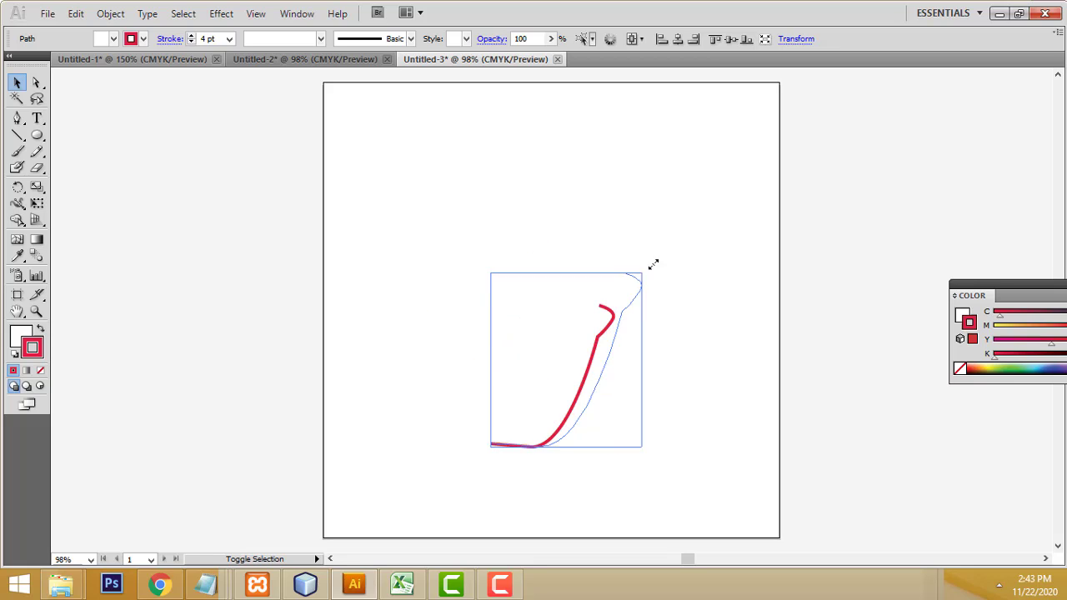
left_click(720, 275)
left_click(648, 285)
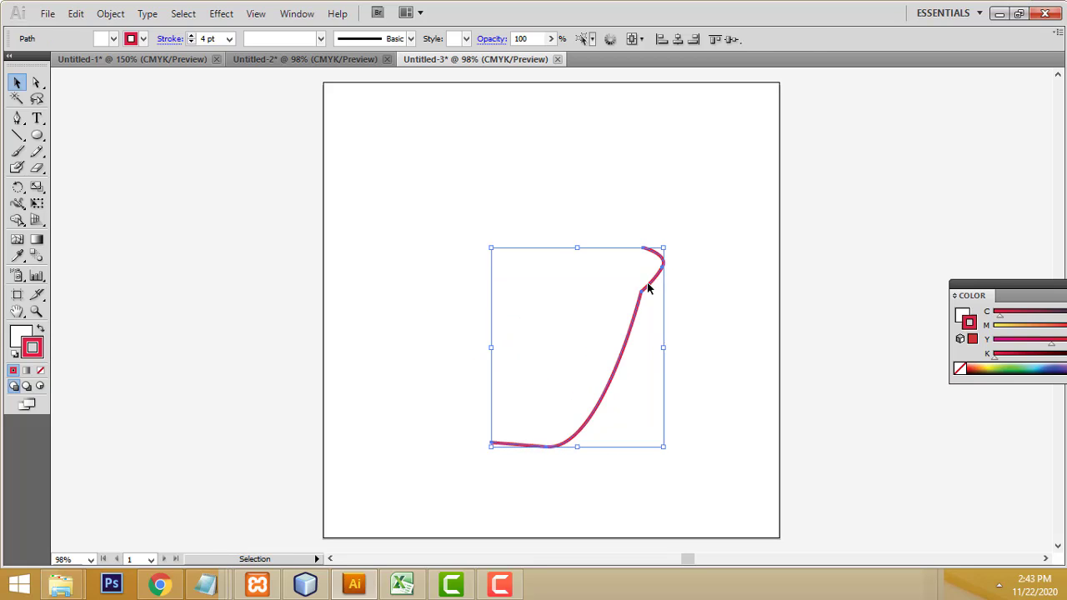
Apply a 360° 3D Revolve with Plastic Shading to turn the profile into a bowl.
left_click(221, 14)
mouse_move(264, 114)
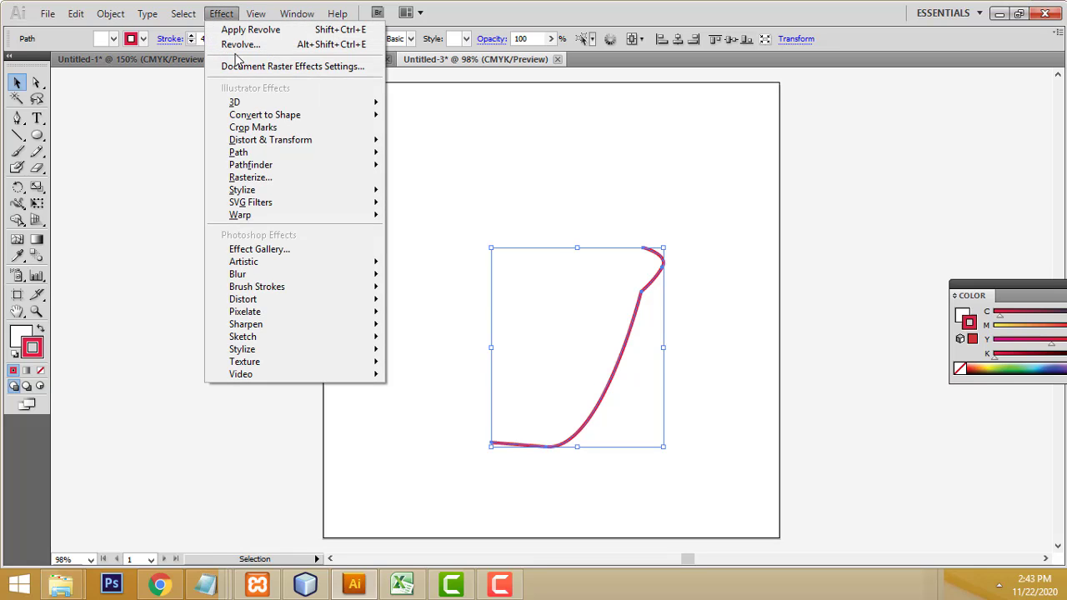
mouse_move(235, 102)
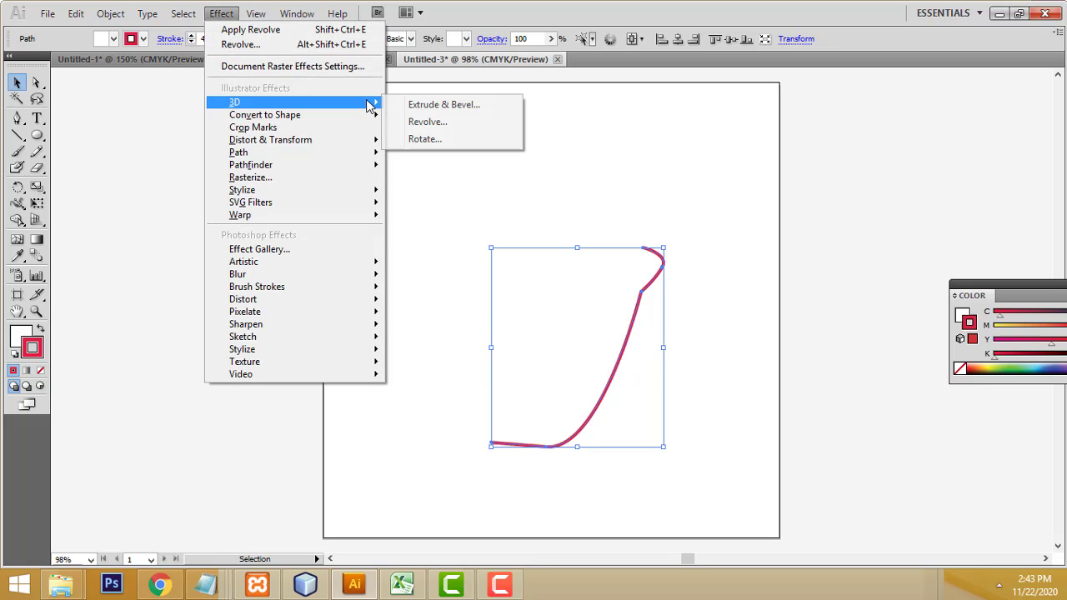
left_click(450, 125)
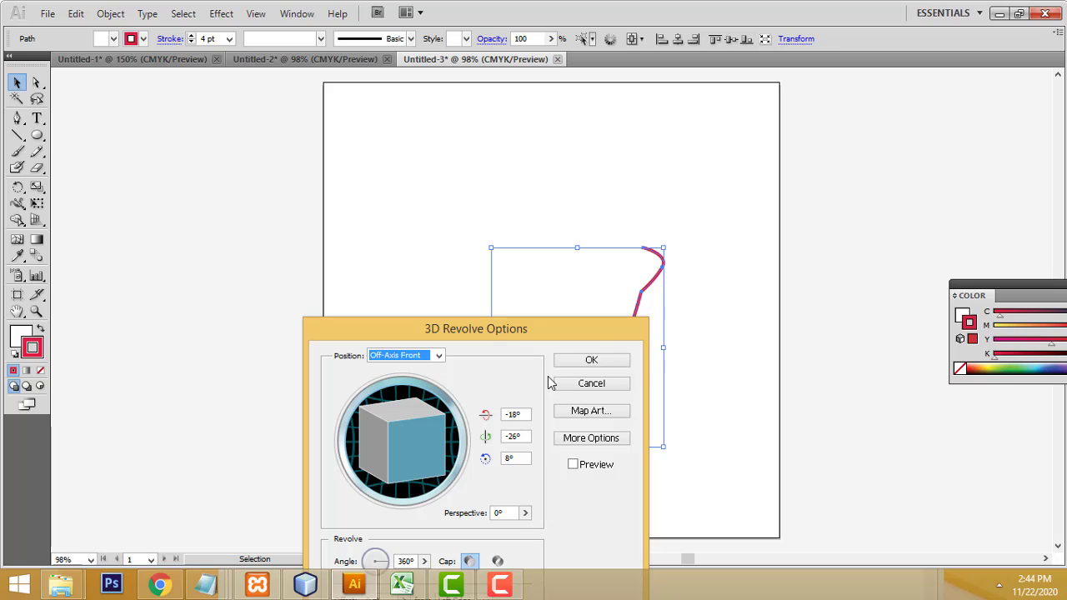
left_click_drag(533, 336, 891, 77)
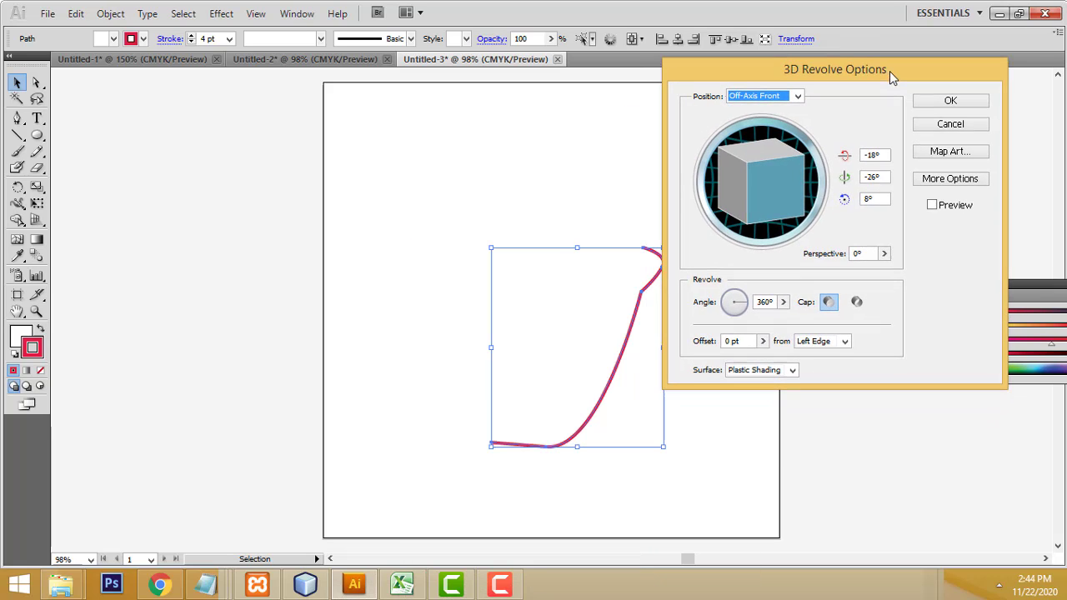
left_click(933, 203)
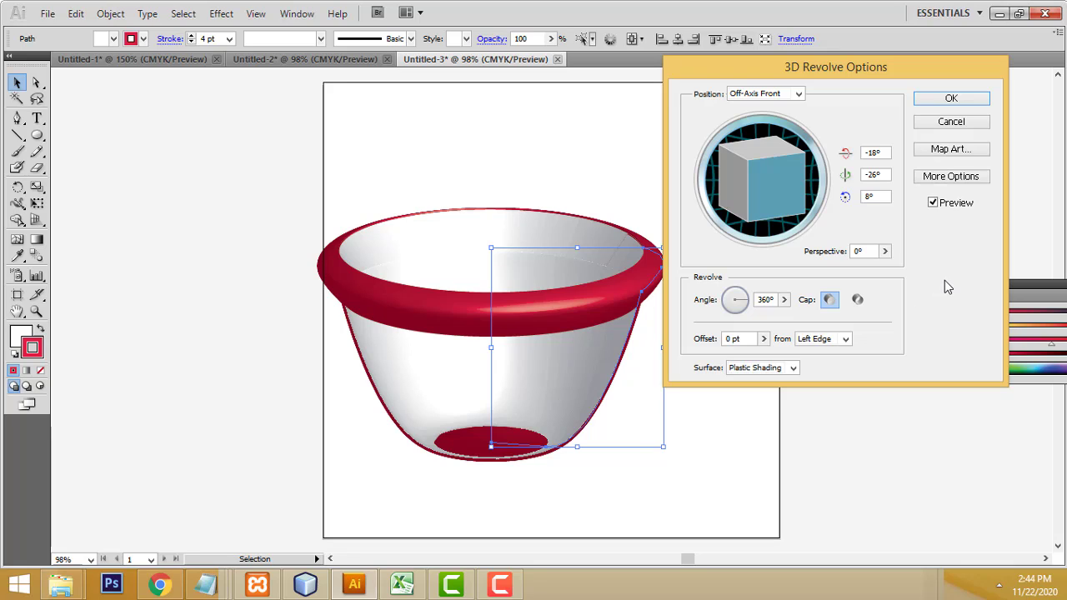
left_click(951, 98)
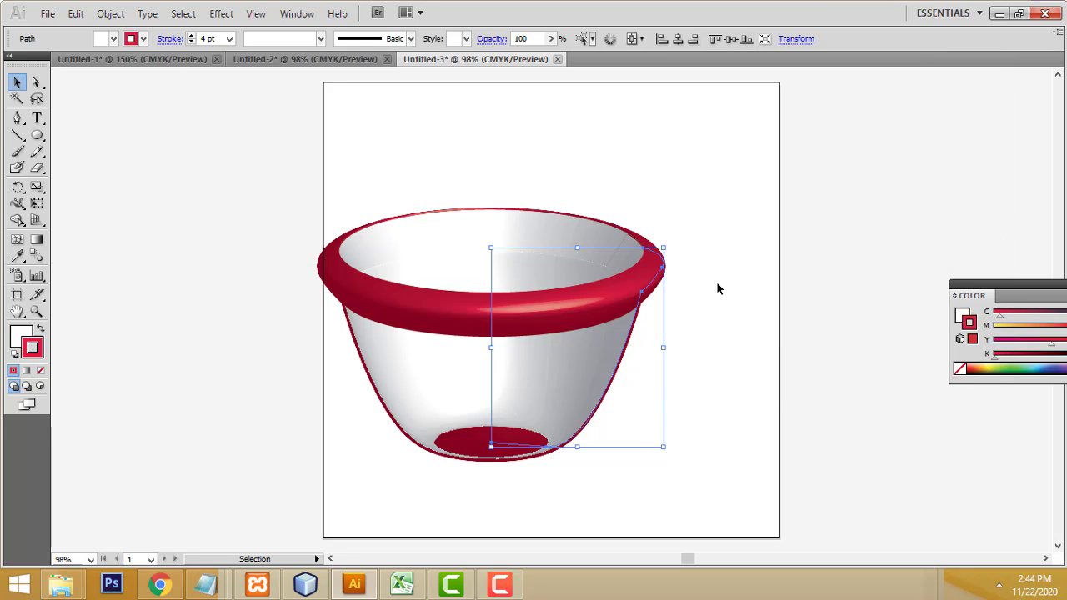
Reposition the revolved bowl lower right on the artboard.
left_click_drag(221, 191, 654, 419)
left_click_drag(436, 322, 517, 358)
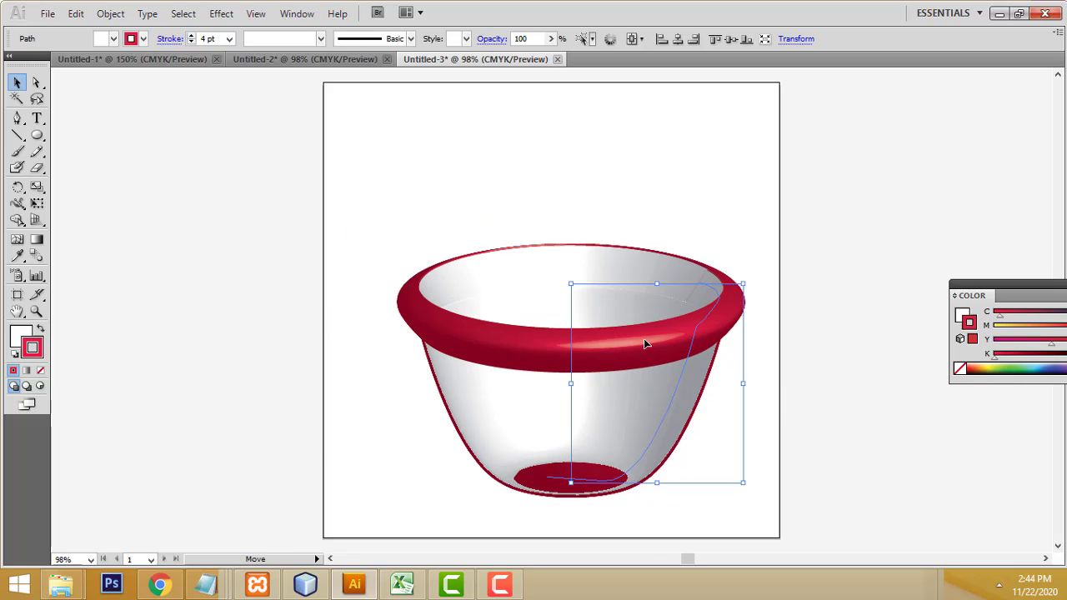
left_click_drag(683, 354, 660, 353)
Flip through the Untitled-2 and Untitled-1 tabs, then return to Untitled-3.
left_click(291, 60)
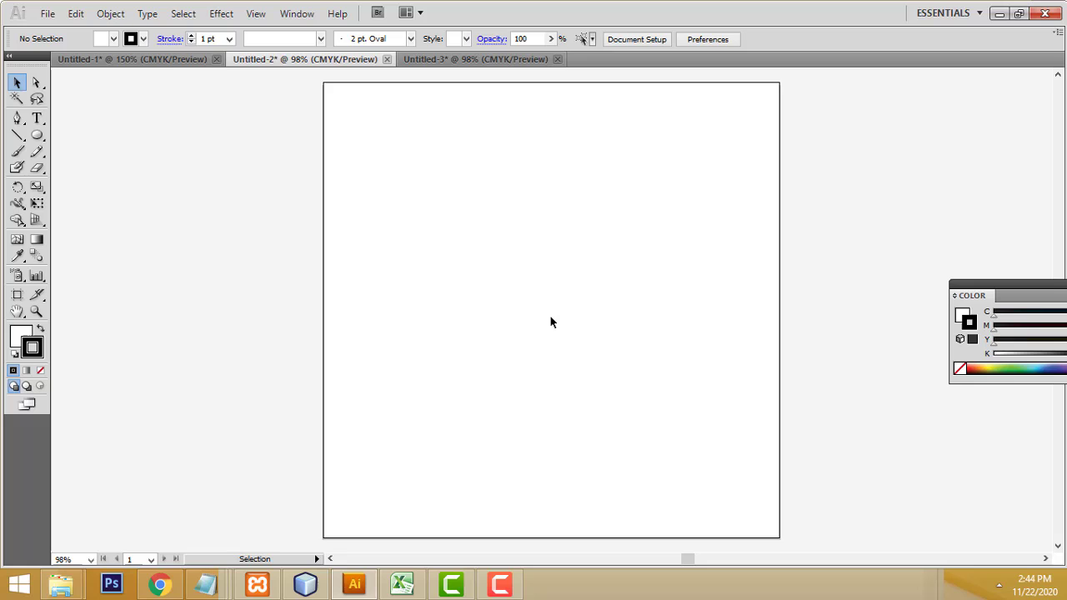
left_click(158, 60)
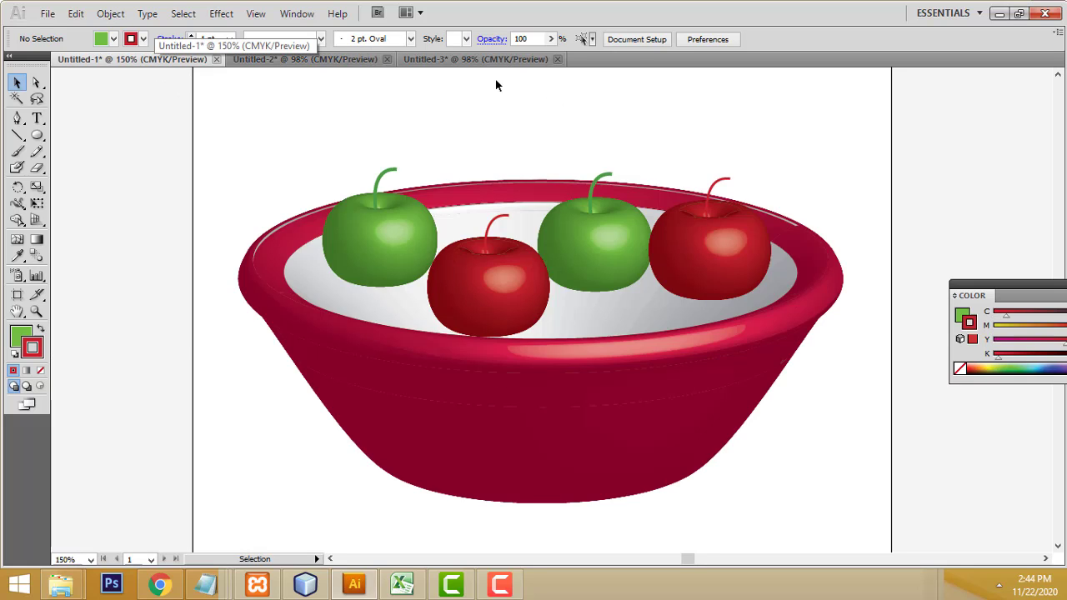
left_click(477, 60)
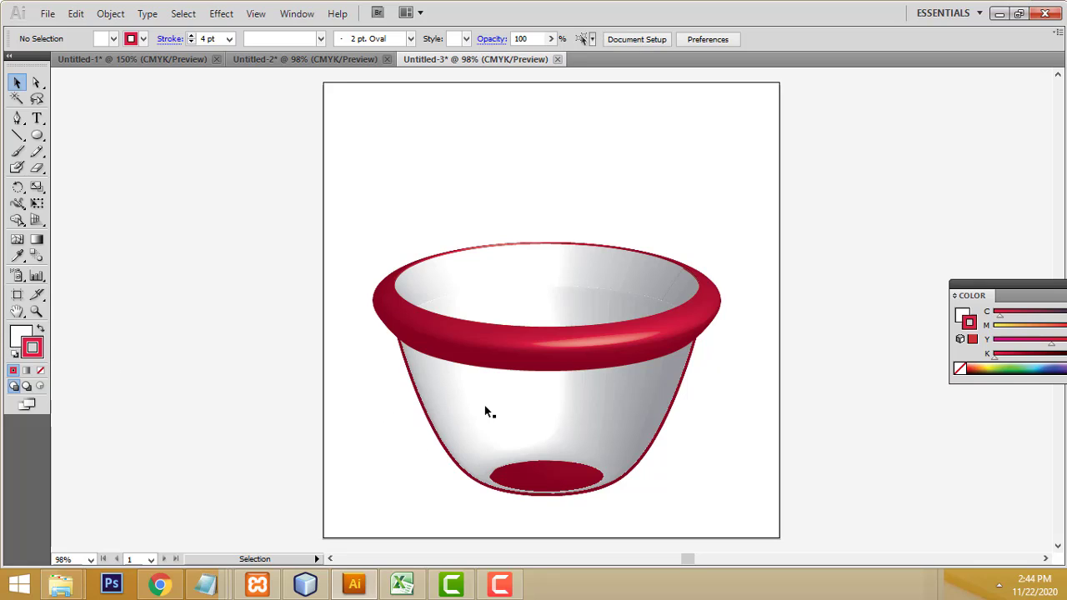
Fill the bowl body with pink, then refine it to a lighter pink (FF71A0).
left_click(464, 384)
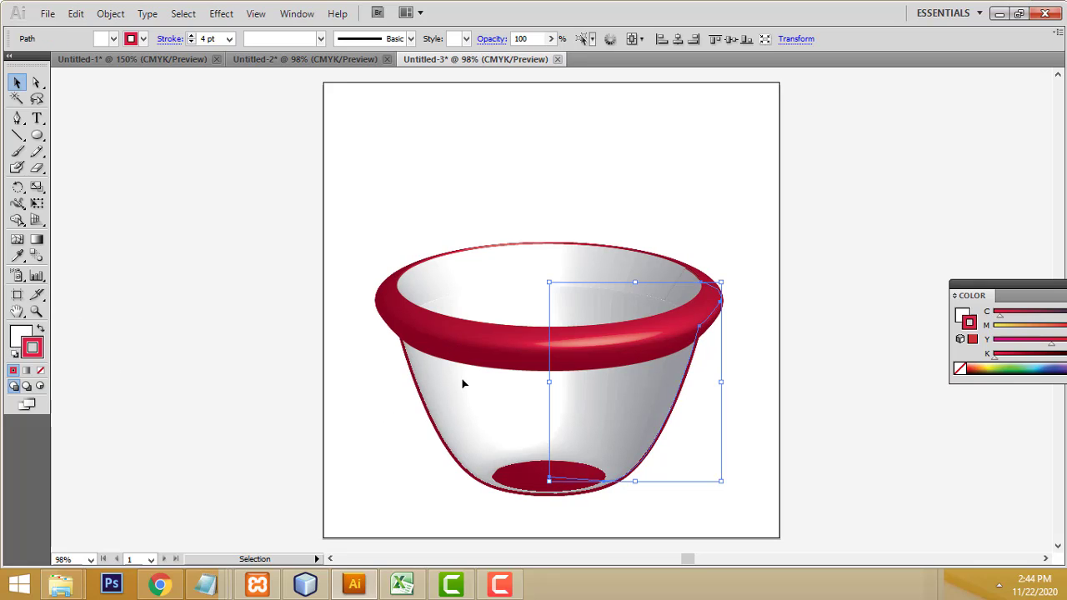
double_click(20, 337)
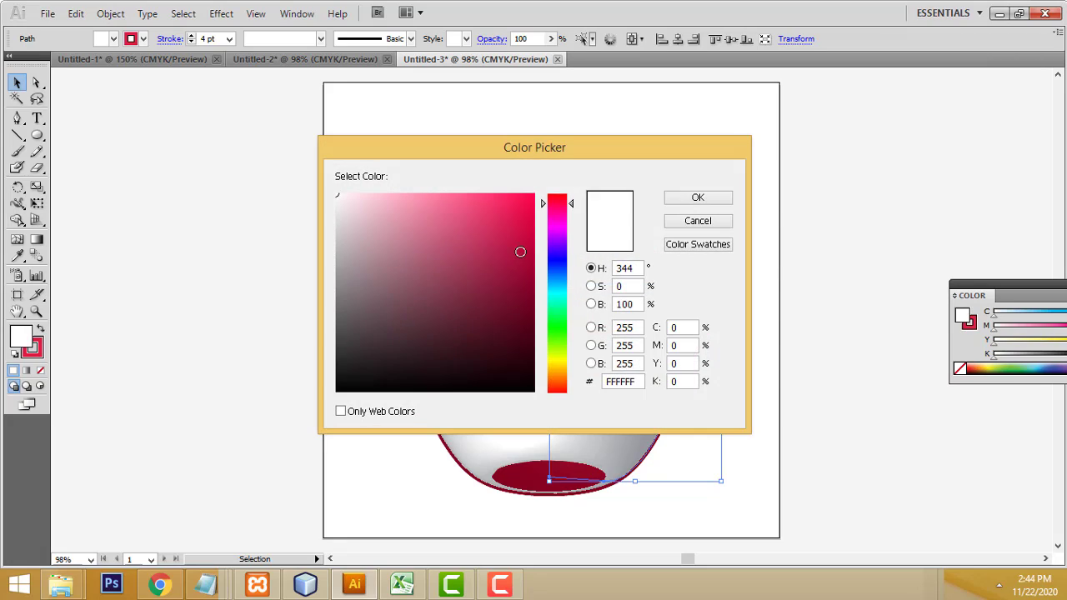
left_click(513, 200)
left_click(698, 198)
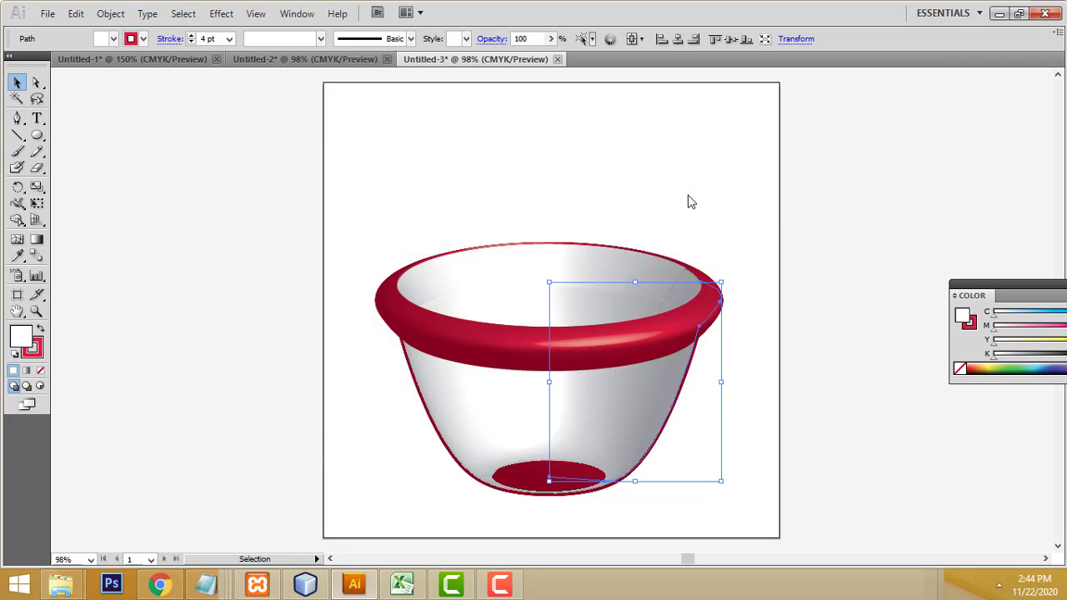
left_click(694, 184)
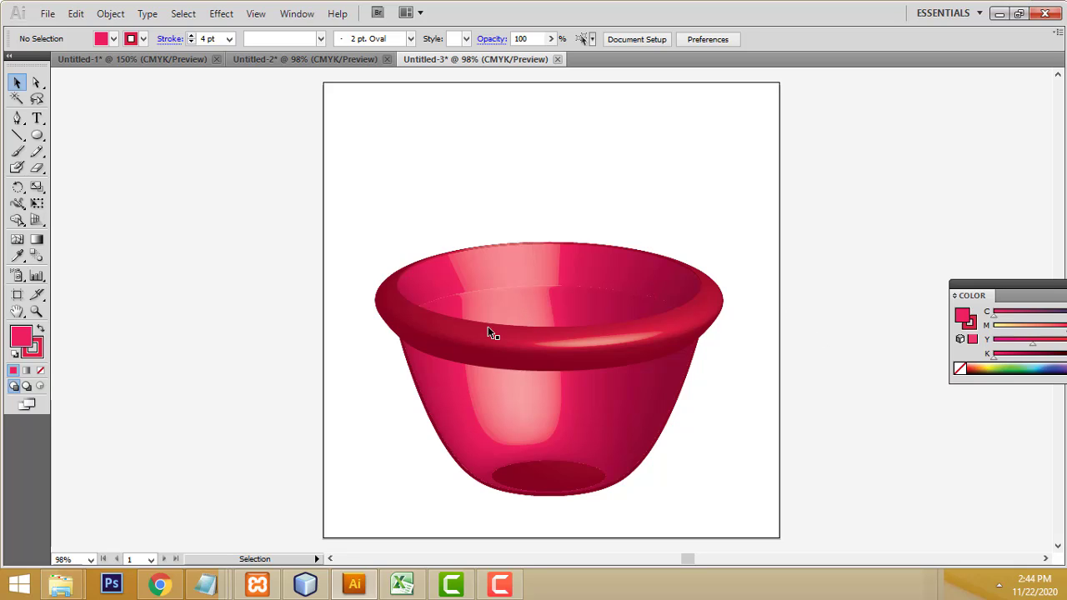
left_click(652, 266)
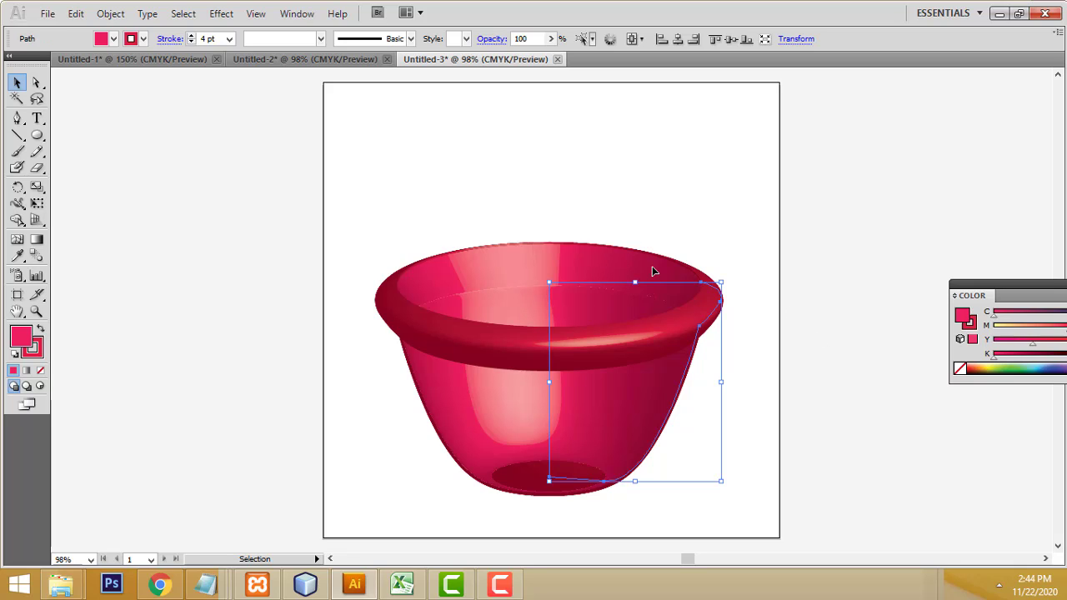
double_click(21, 337)
left_click(457, 195)
left_click_drag(456, 195, 454, 193)
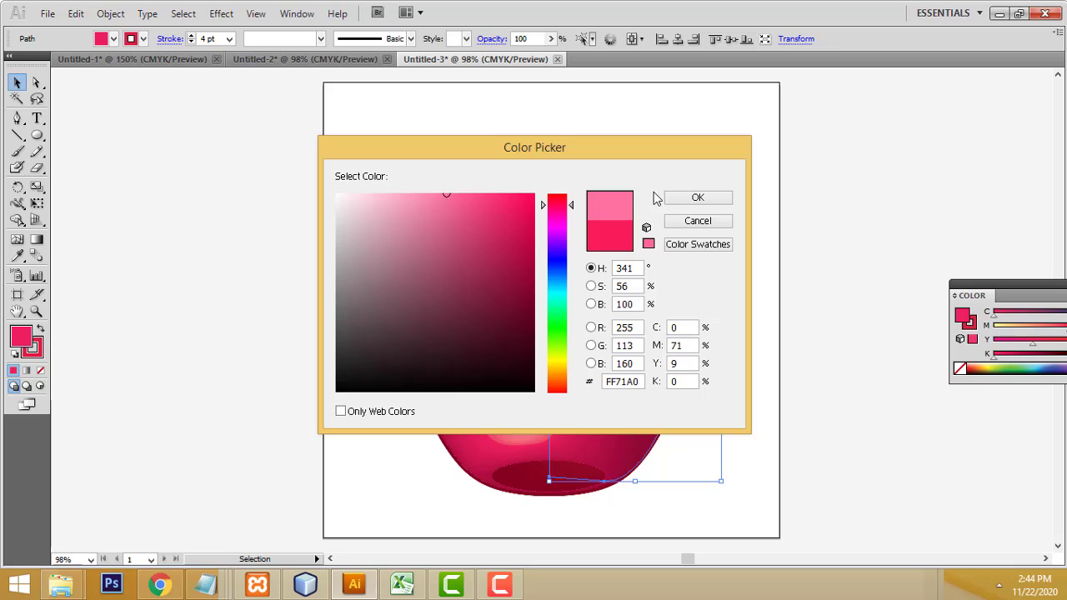
left_click(682, 197)
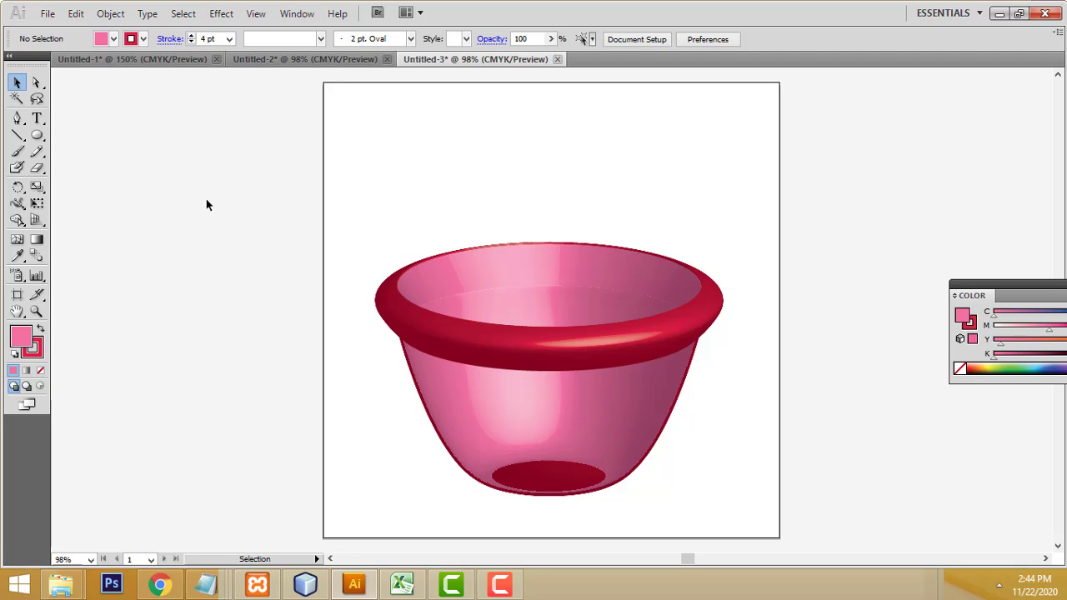
Draw a small ellipse above the bowl.
left_click(37, 137)
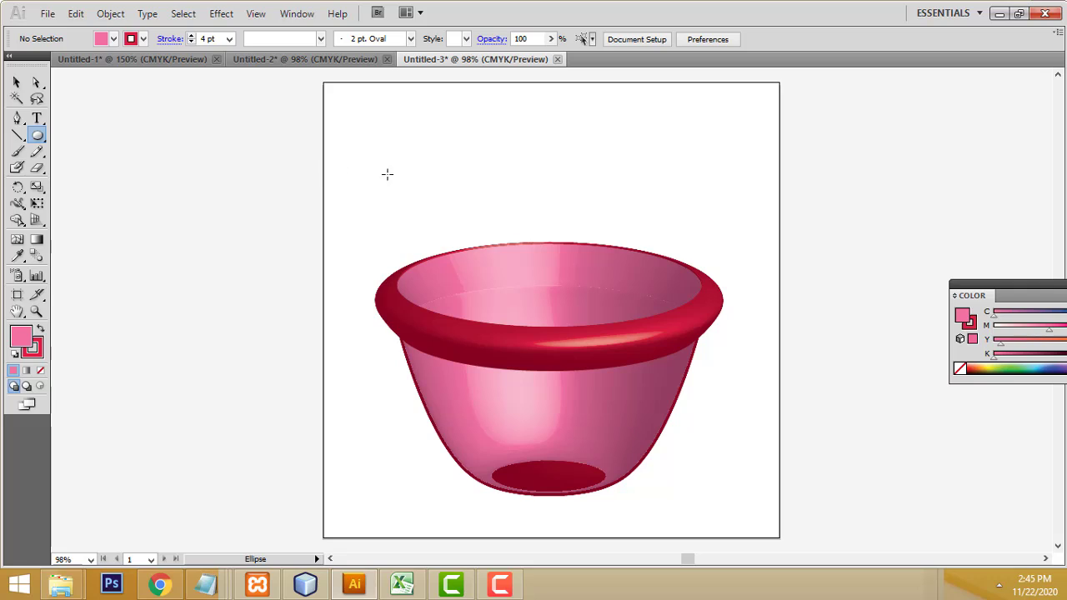
left_click_drag(438, 166, 484, 224)
left_click(17, 83)
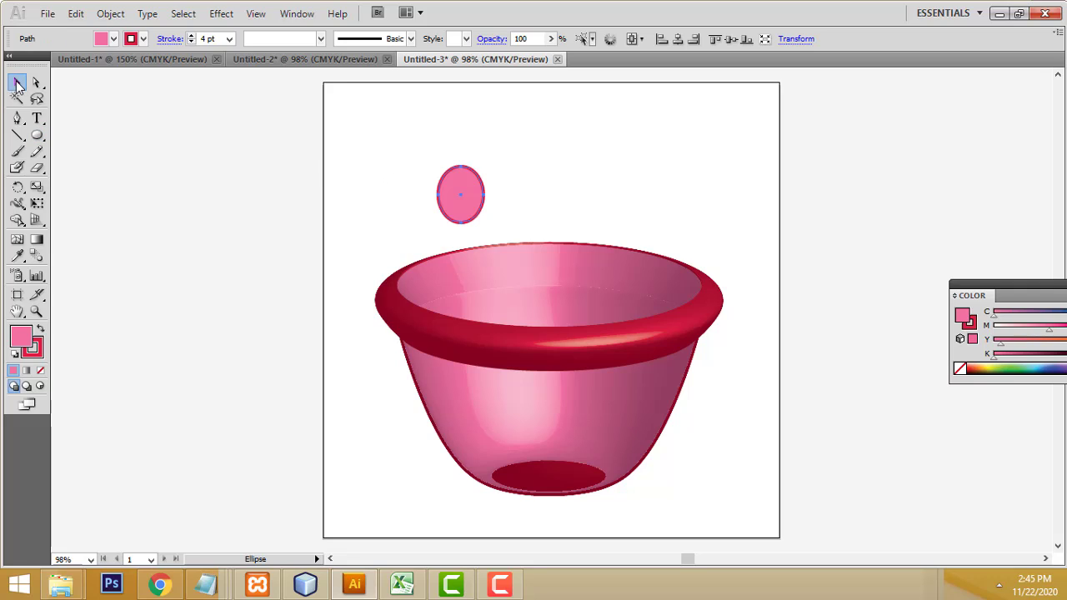
Reduce the ellipse's outline weight and fill it green.
left_click(191, 42)
left_click(191, 43)
left_click(191, 42)
left_click(191, 42)
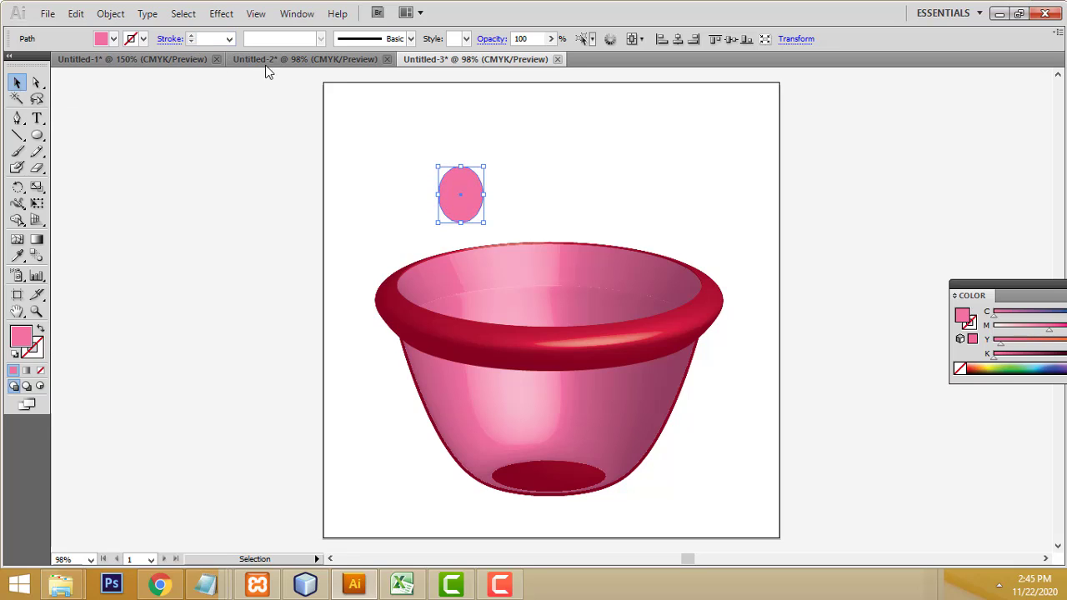
left_click(114, 39)
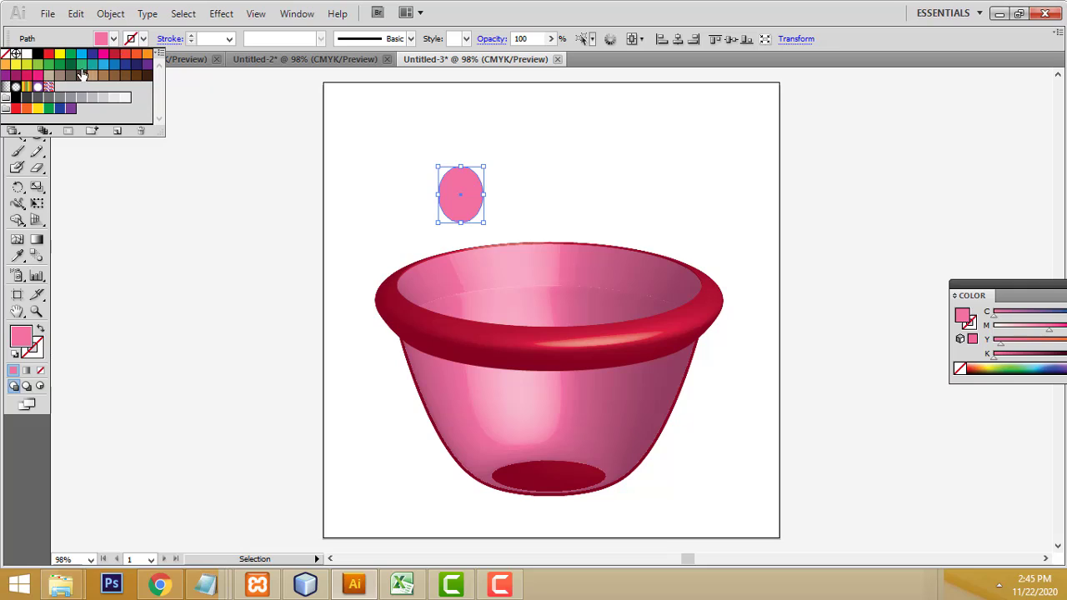
left_click(71, 55)
left_click(411, 128)
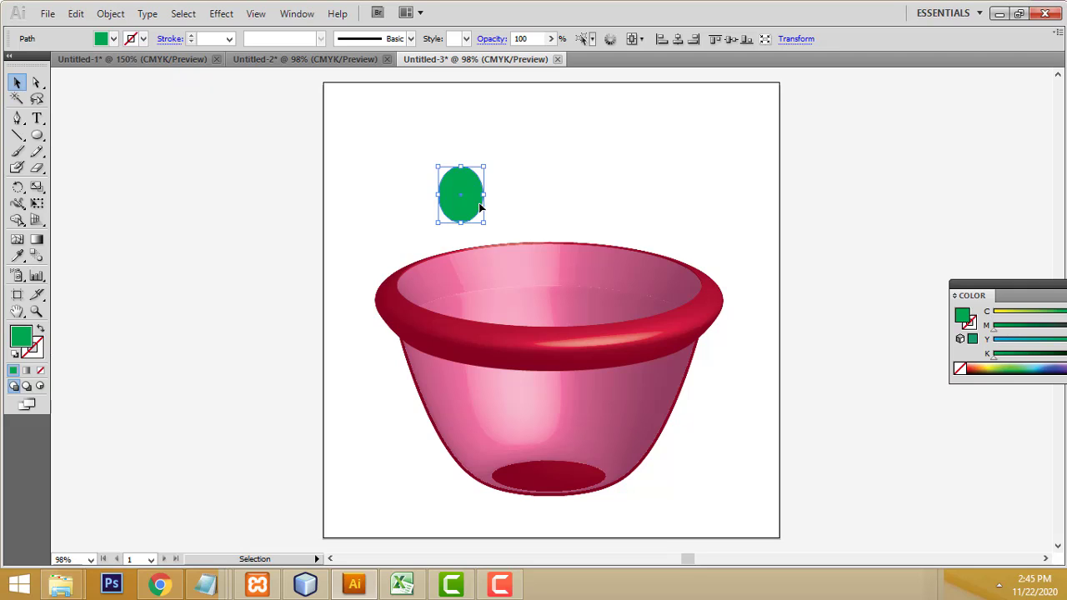
left_click(517, 180)
left_click_drag(414, 144, 498, 229)
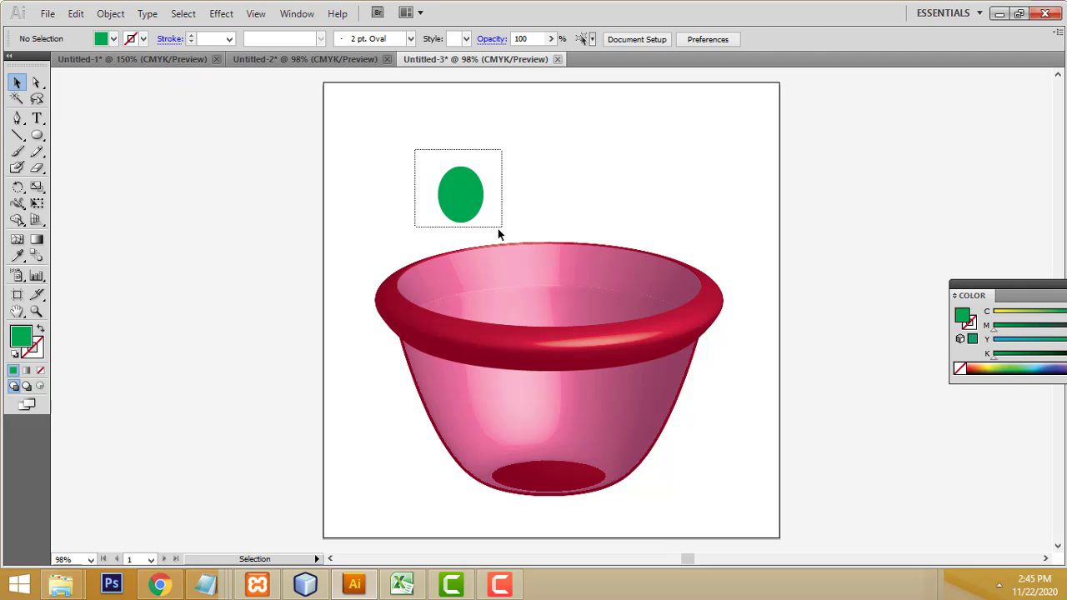
Apply 3D Revolve to the green ellipse to make a shiny apple.
left_click(221, 13)
mouse_move(235, 102)
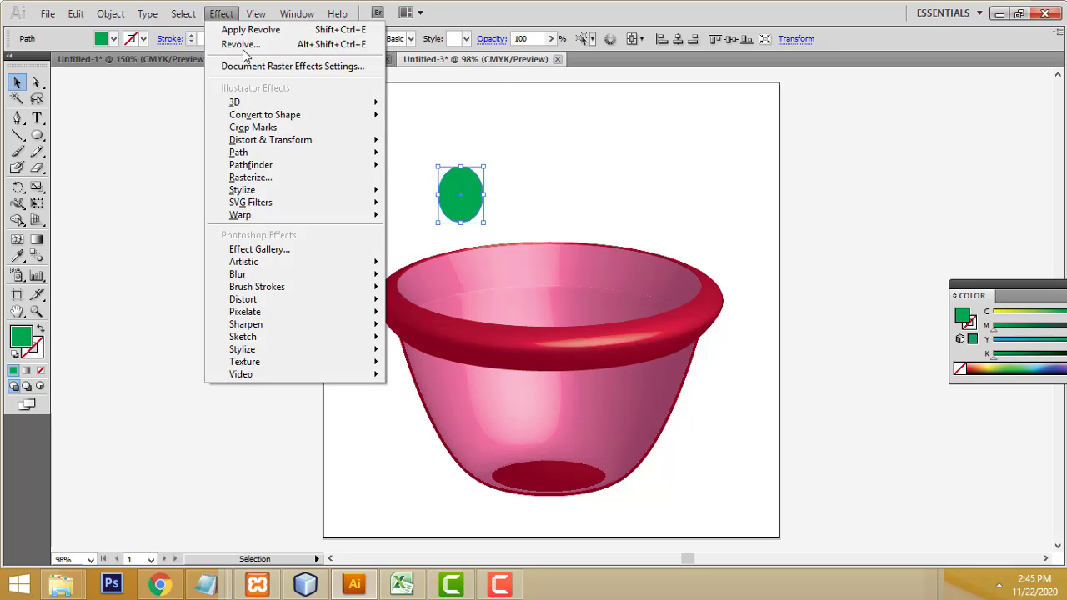
left_click(427, 121)
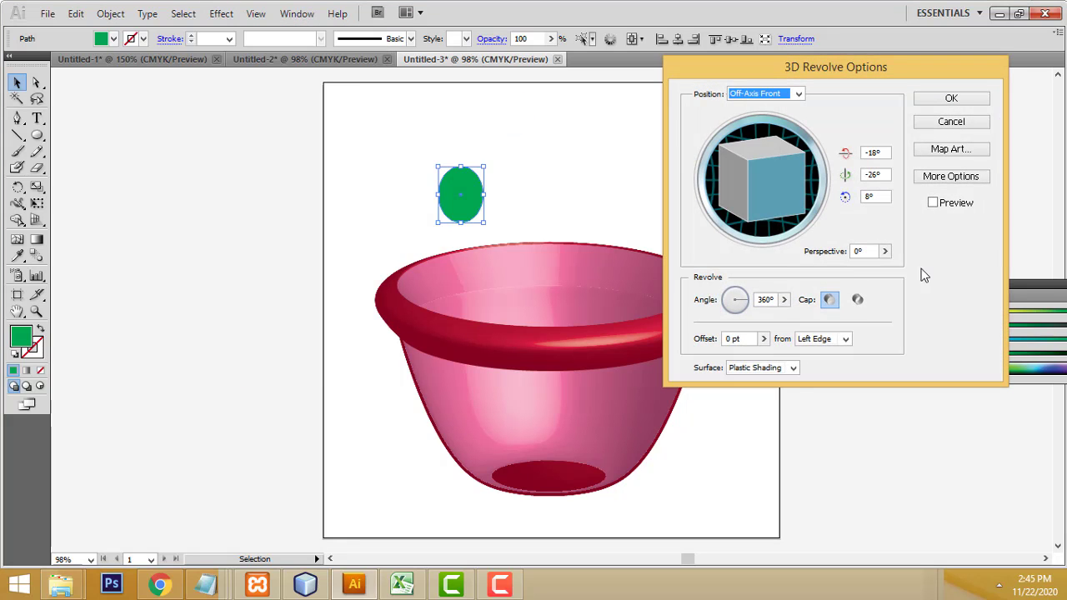
left_click(933, 202)
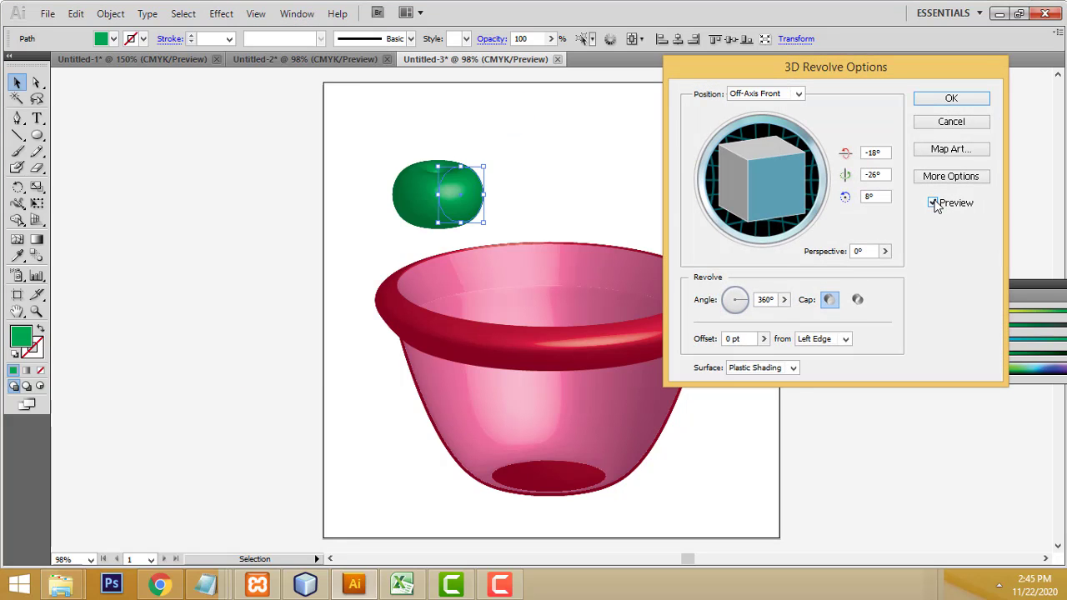
left_click(952, 99)
Move the apple down onto the bowl rim and shrink it slightly.
left_click_drag(482, 201, 506, 256)
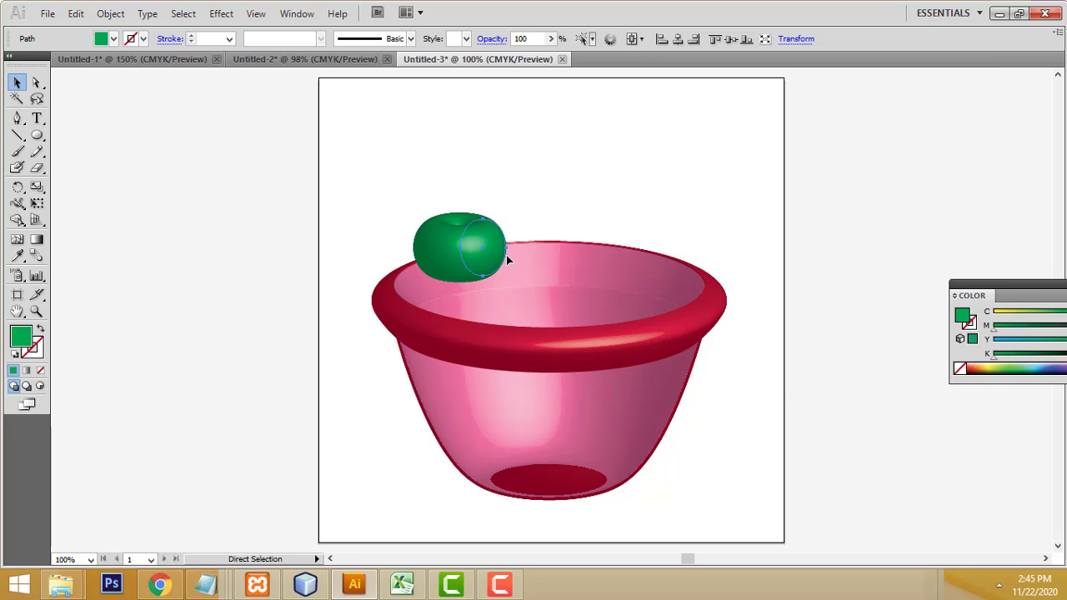
key("ctrl+plus")
key("v")
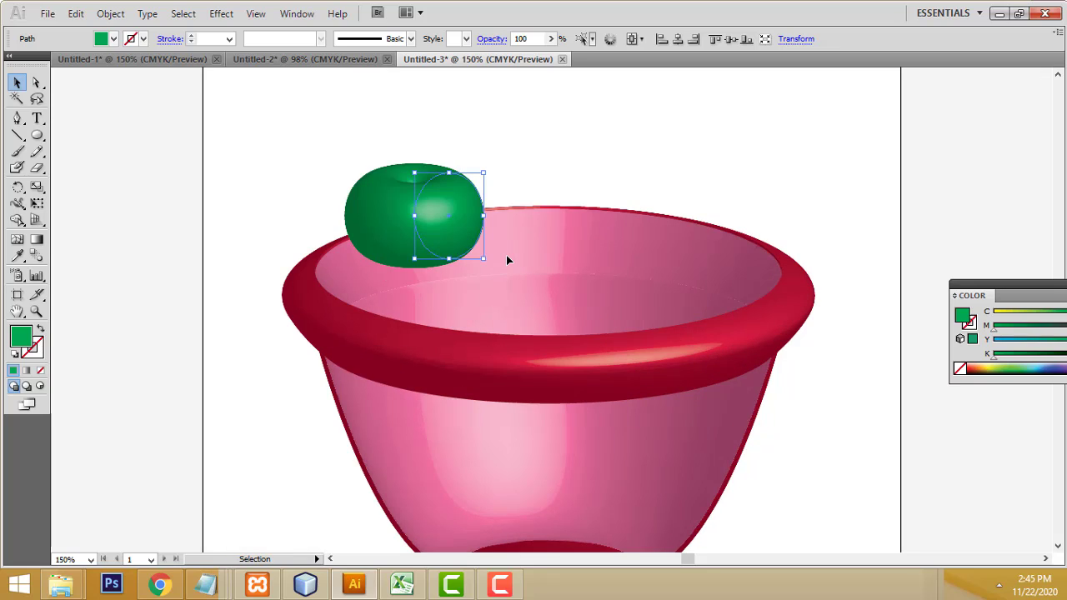
left_click_drag(395, 259, 399, 285)
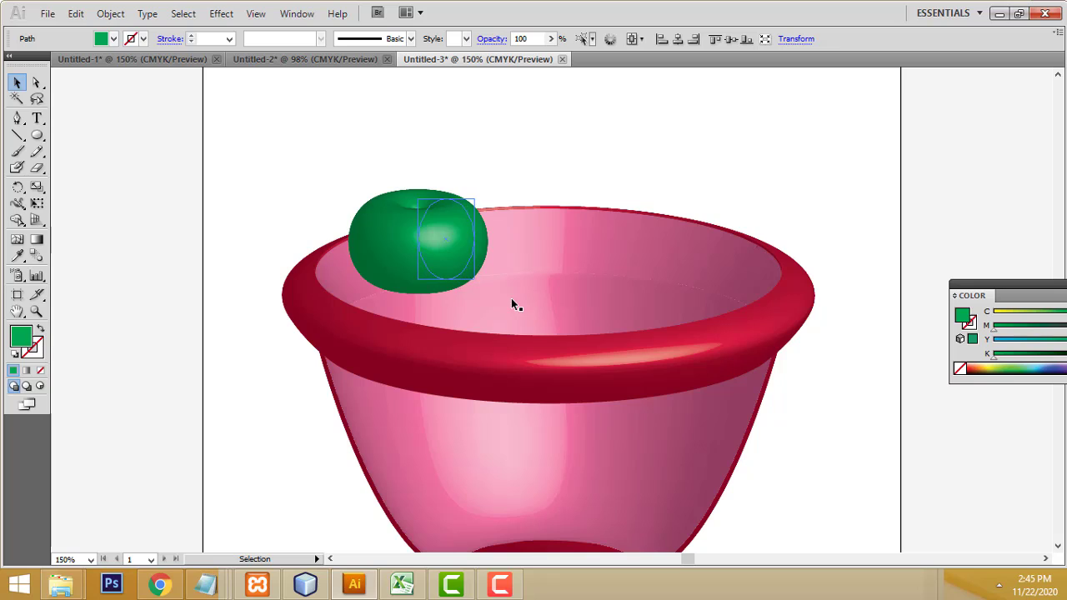
left_click_drag(486, 285, 467, 276)
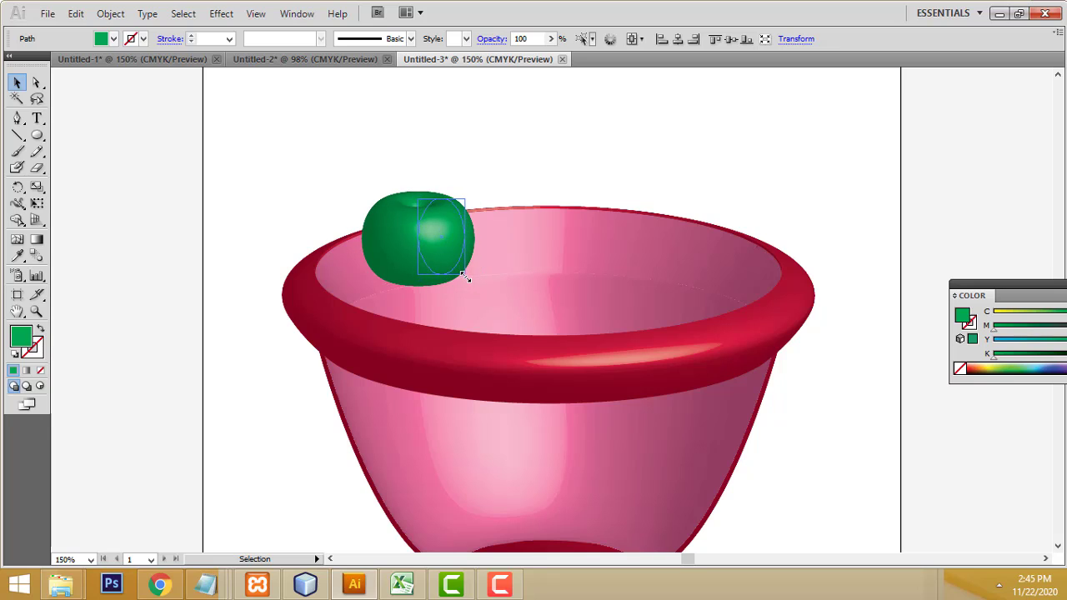
left_click(492, 167)
Fine-tune the apple's position onto the left side of the rim.
scroll(478, 264, "up", 2)
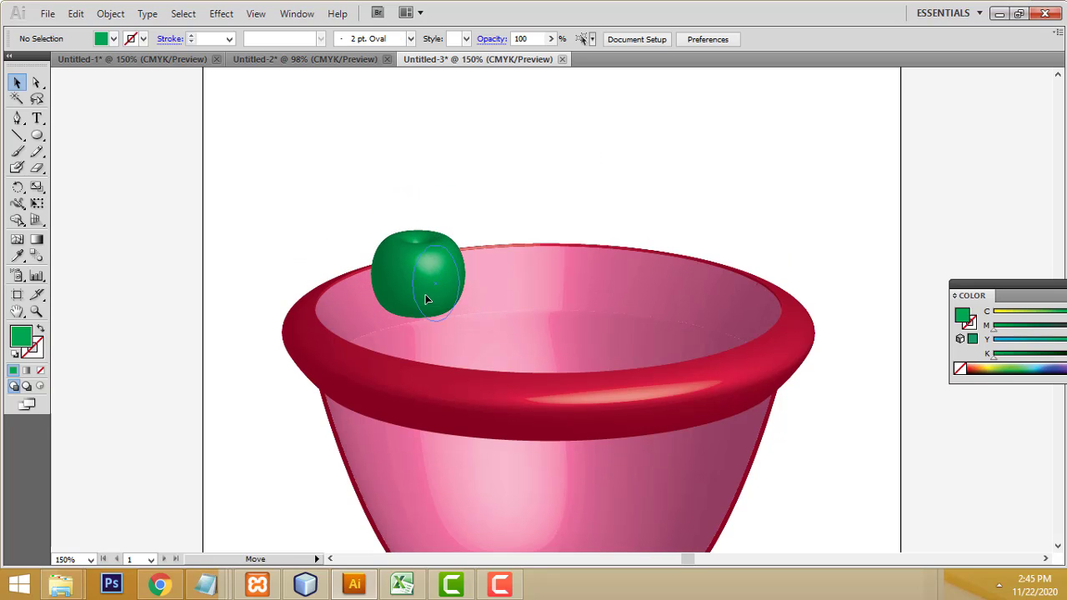
mouse_move(441, 303)
left_mouse_down()
mouse_move(421, 327)
mouse_move(432, 334)
left_mouse_up()
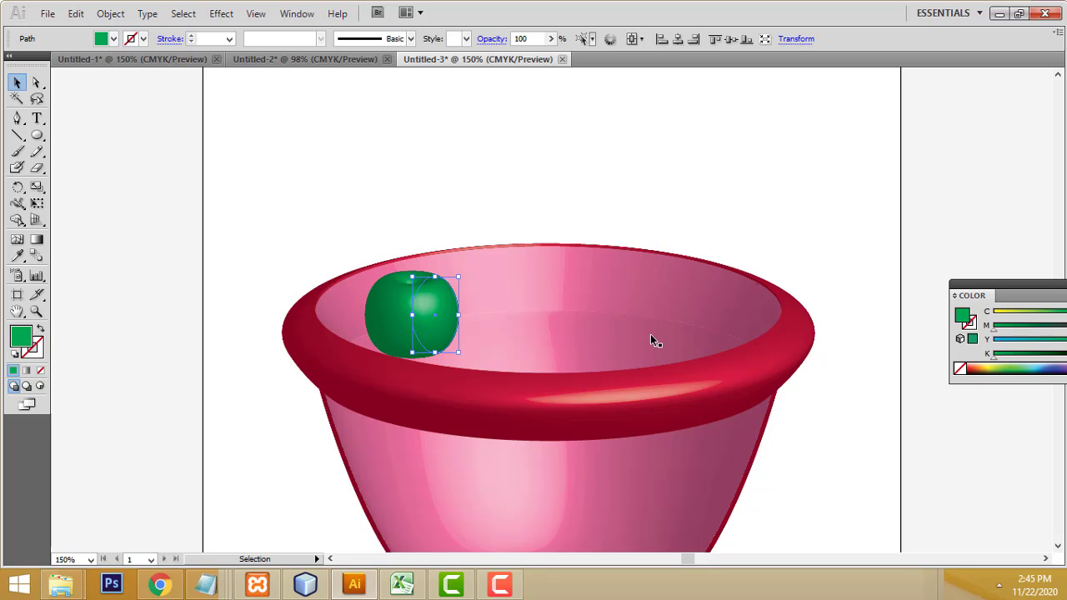
scroll(583, 316, "down", 2)
scroll(450, 279, "down", 3)
scroll(412, 263, "up", 2)
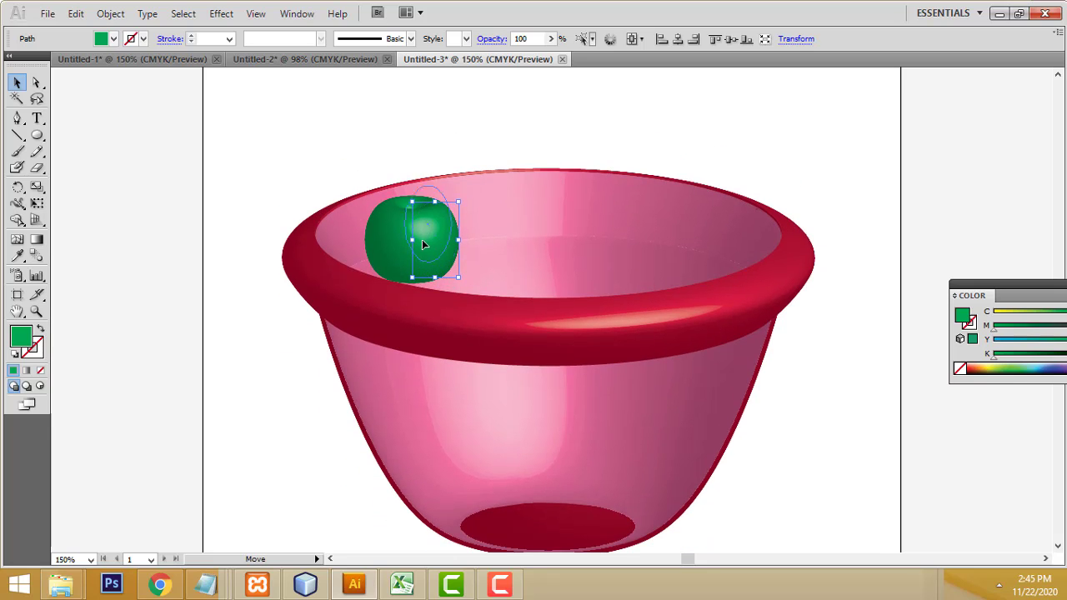
left_click_drag(446, 275, 425, 242)
left_click(514, 134)
scroll(641, 141, "up", 2)
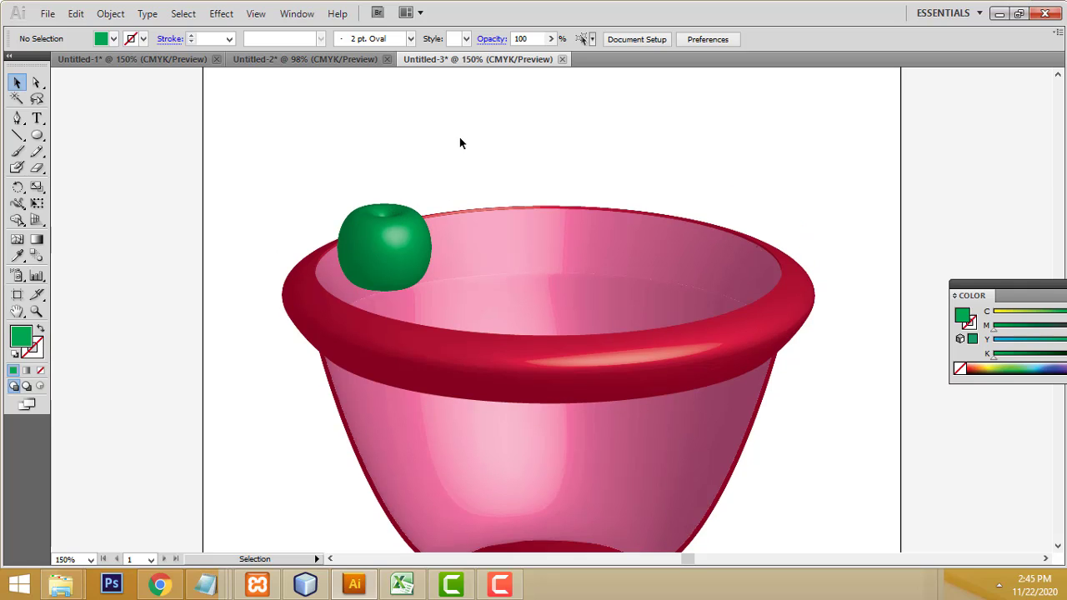
scroll(513, 147, "up", 1)
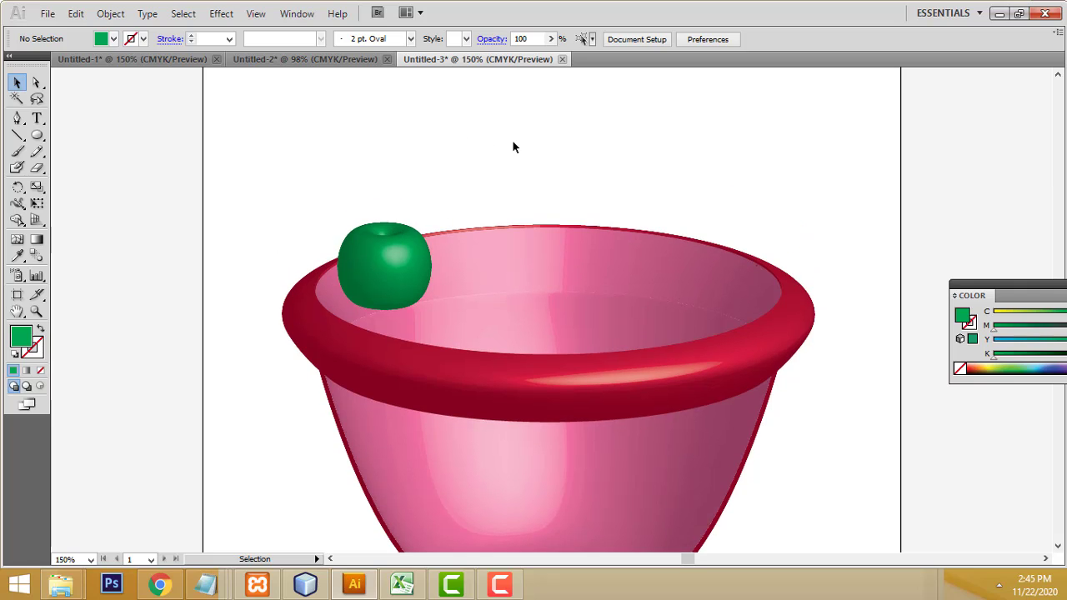
Draw a curved stem path rising from the top of the apple.
left_click(16, 118)
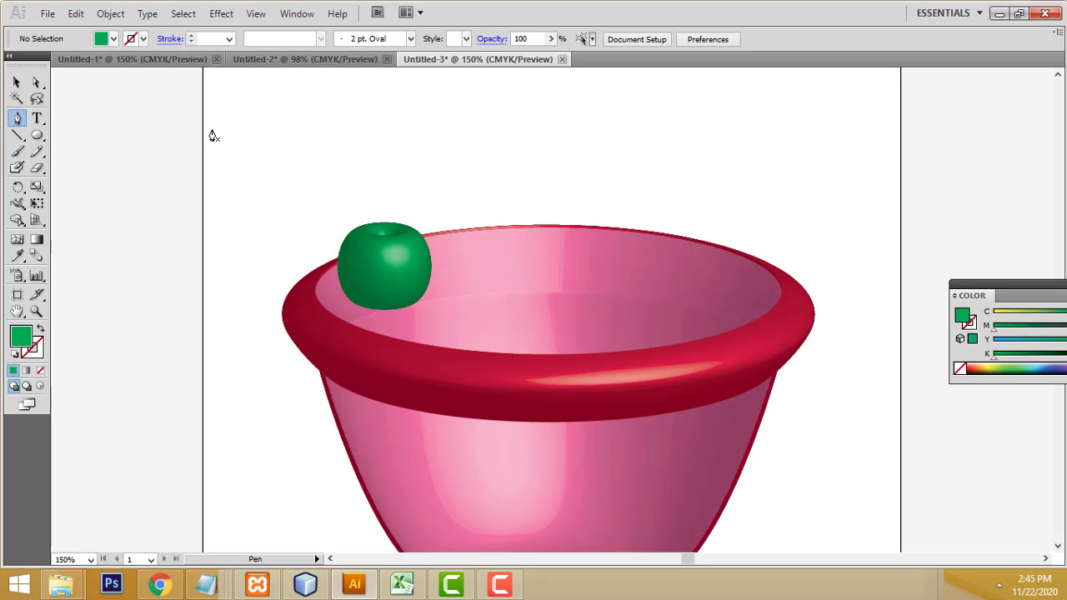
left_click(385, 232)
left_click_drag(400, 186, 430, 187)
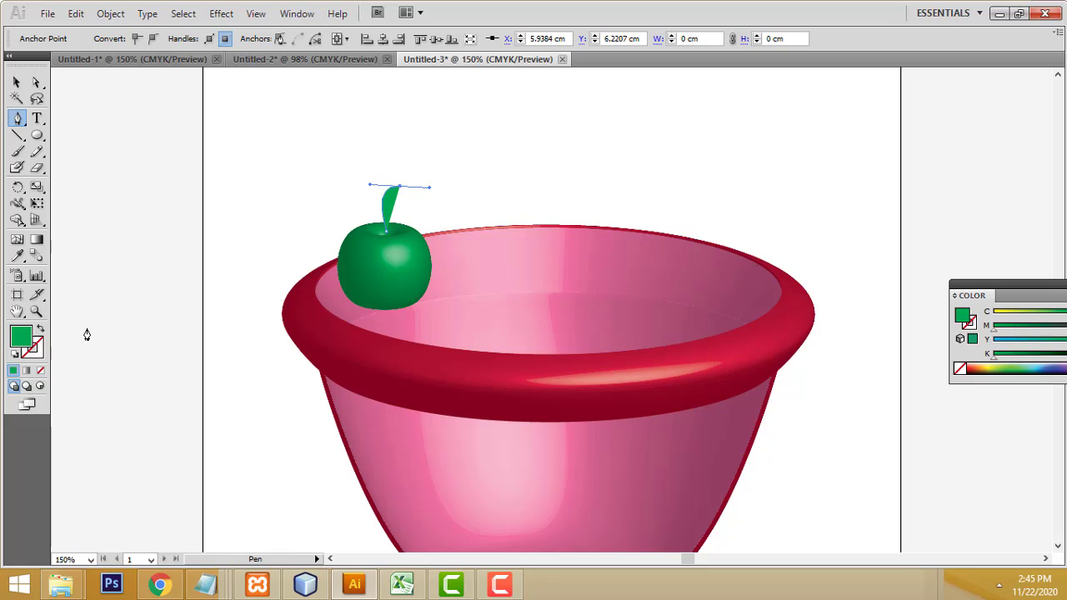
Set the stem to no fill with a bright green stroke.
left_click(40, 370)
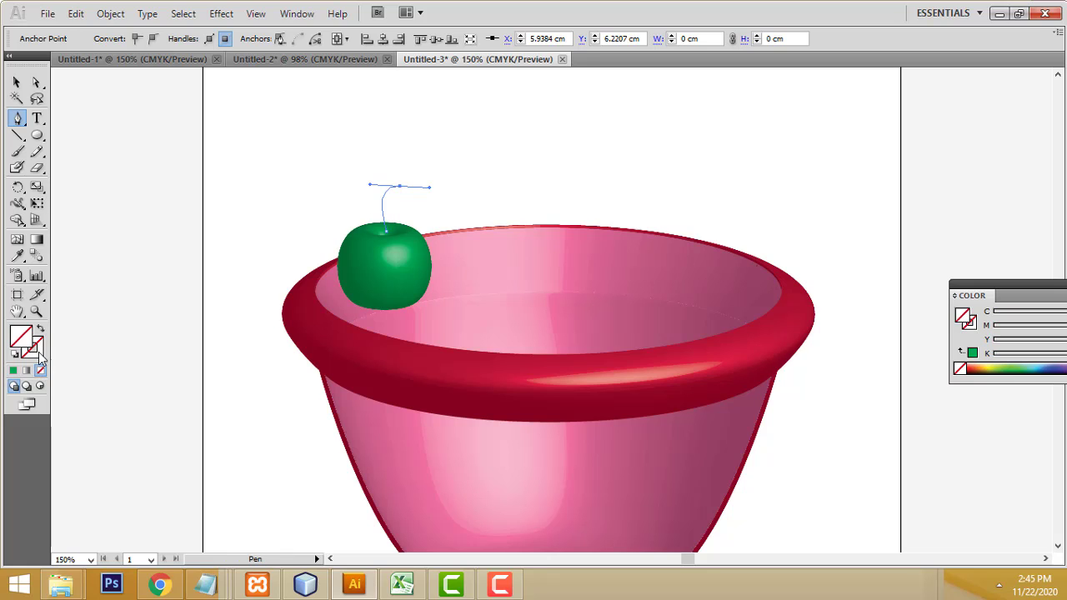
double_click(39, 353)
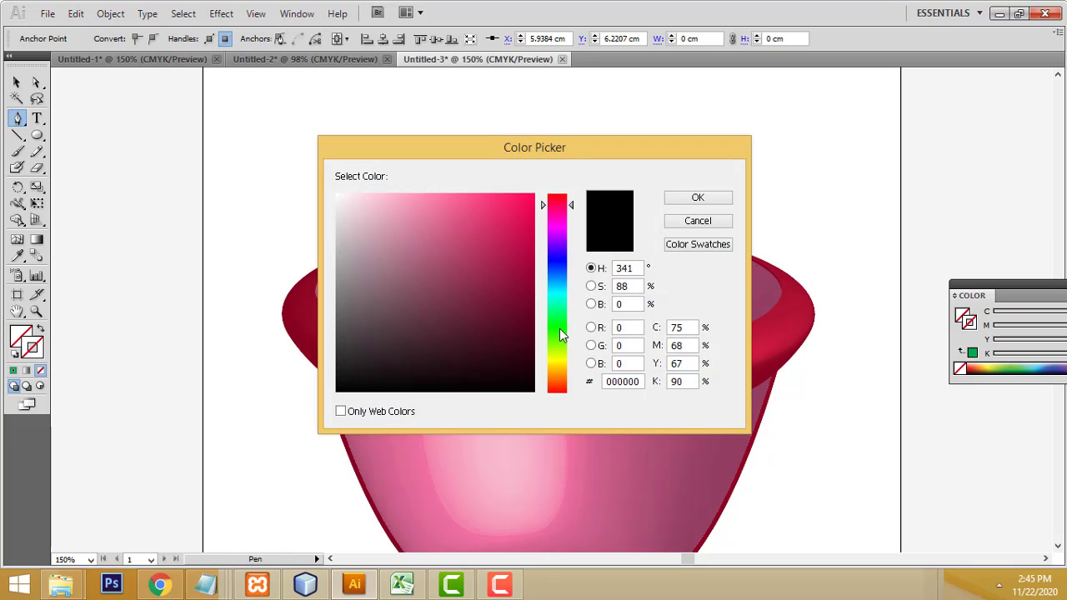
left_click(557, 329)
left_click(530, 254)
left_click(706, 197)
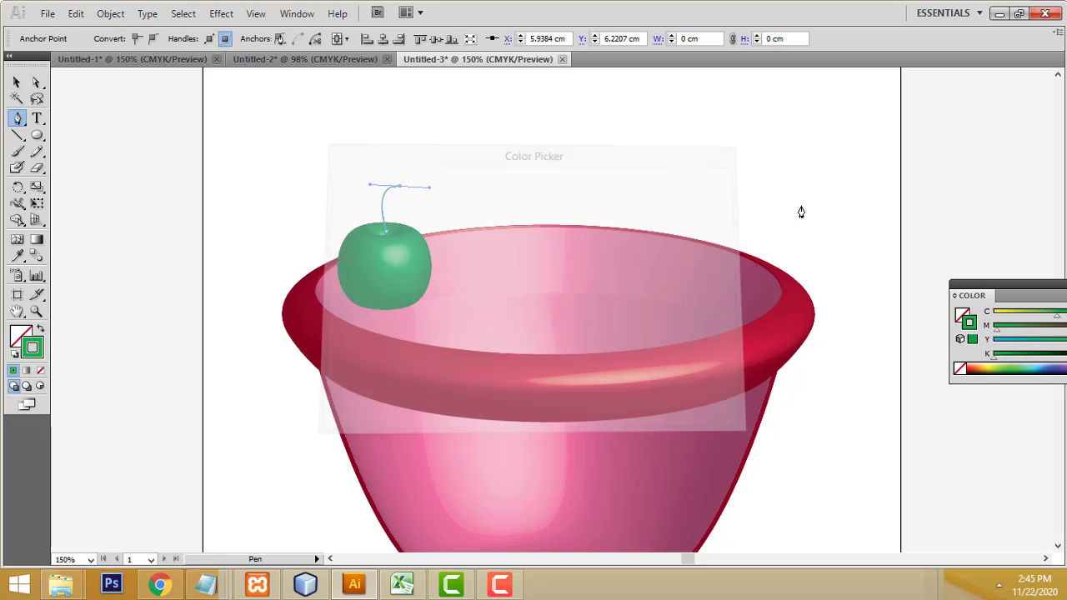
Thicken the stem to 3 pt and nudge it down onto the apple.
left_click(17, 81)
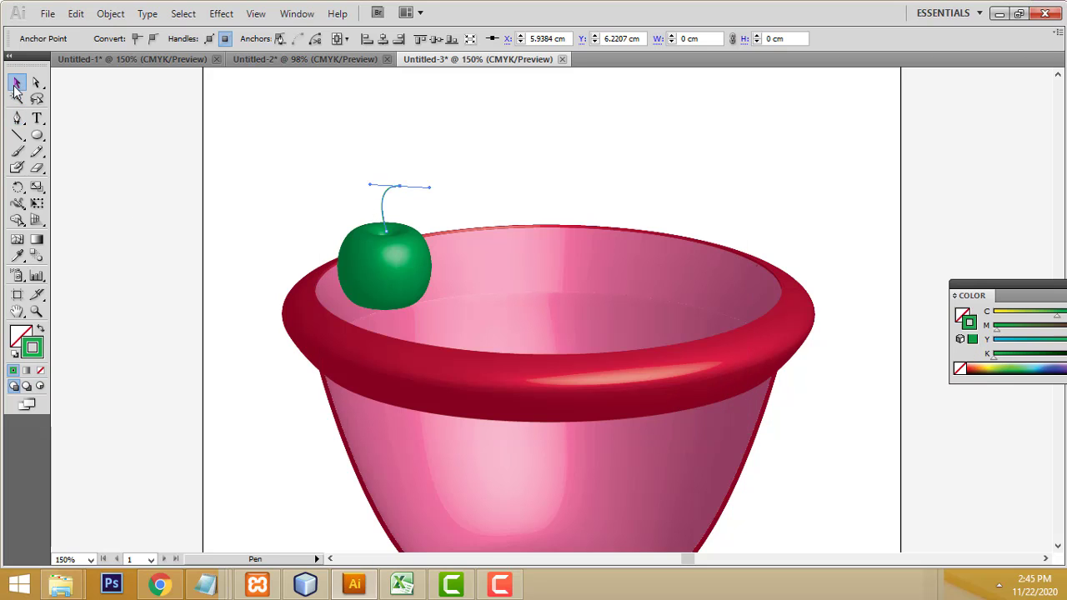
left_click(212, 218)
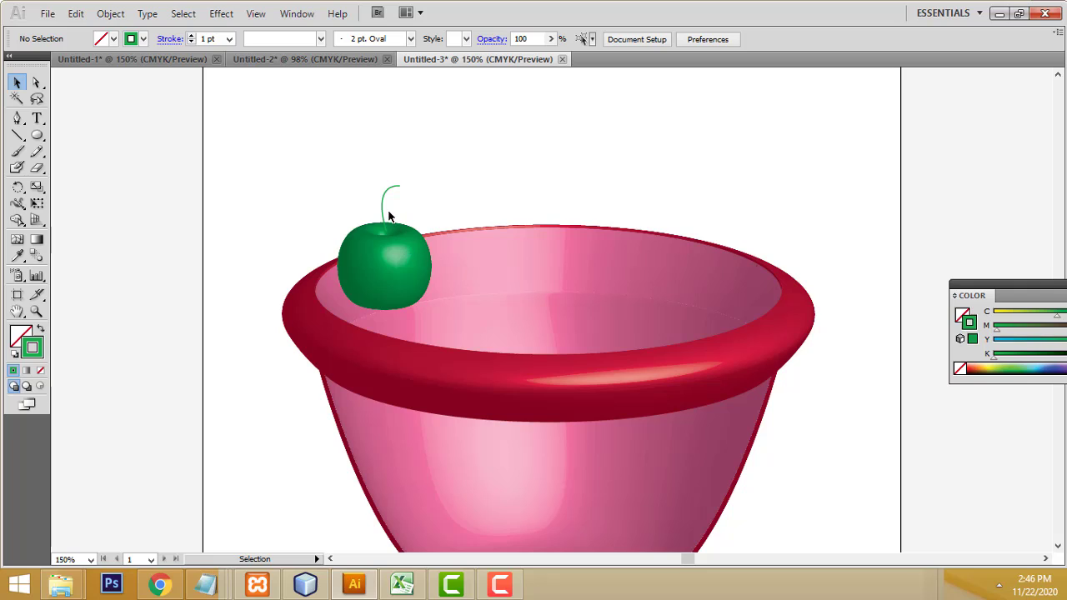
left_click(383, 215)
left_click(191, 35)
left_click(191, 35)
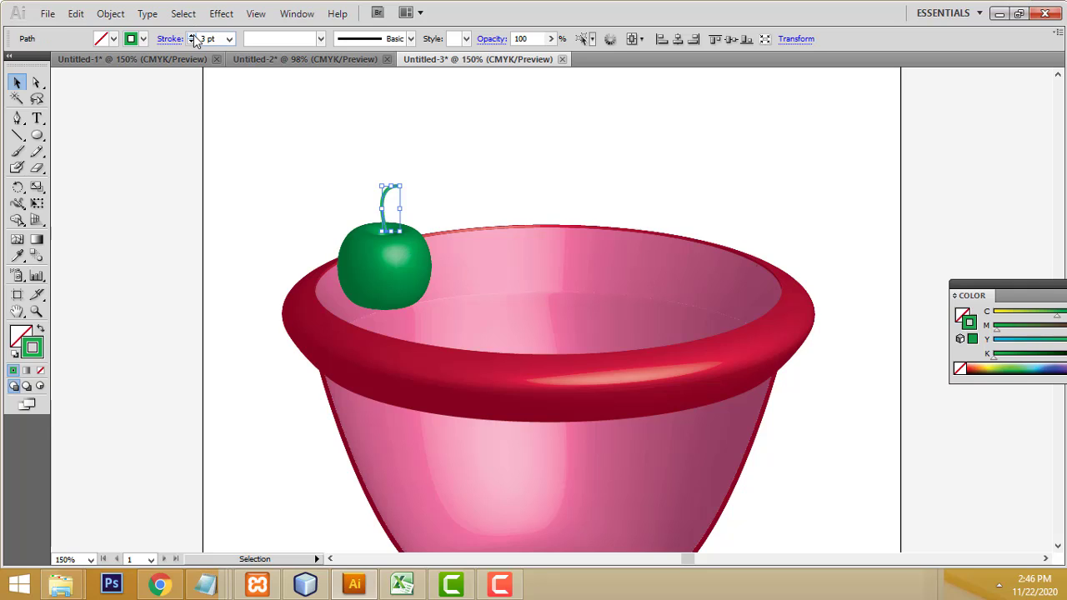
left_click(590, 136)
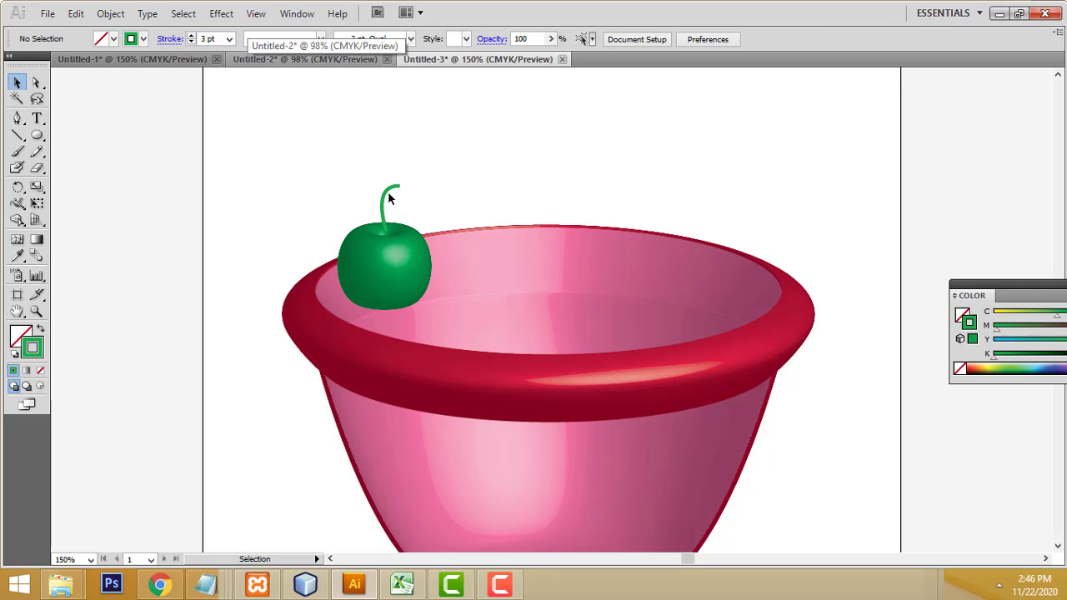
left_click_drag(390, 199, 390, 203)
Zoom in to inspect the apple's stem placement, then zoom back out to 150%.
left_click(726, 146)
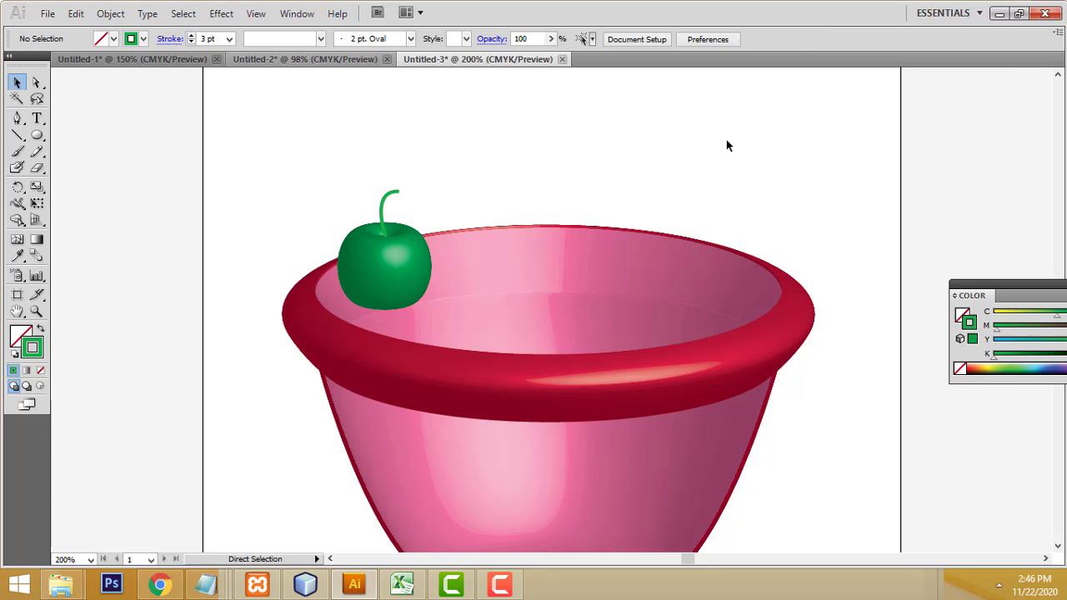
key("ctrl+plus")
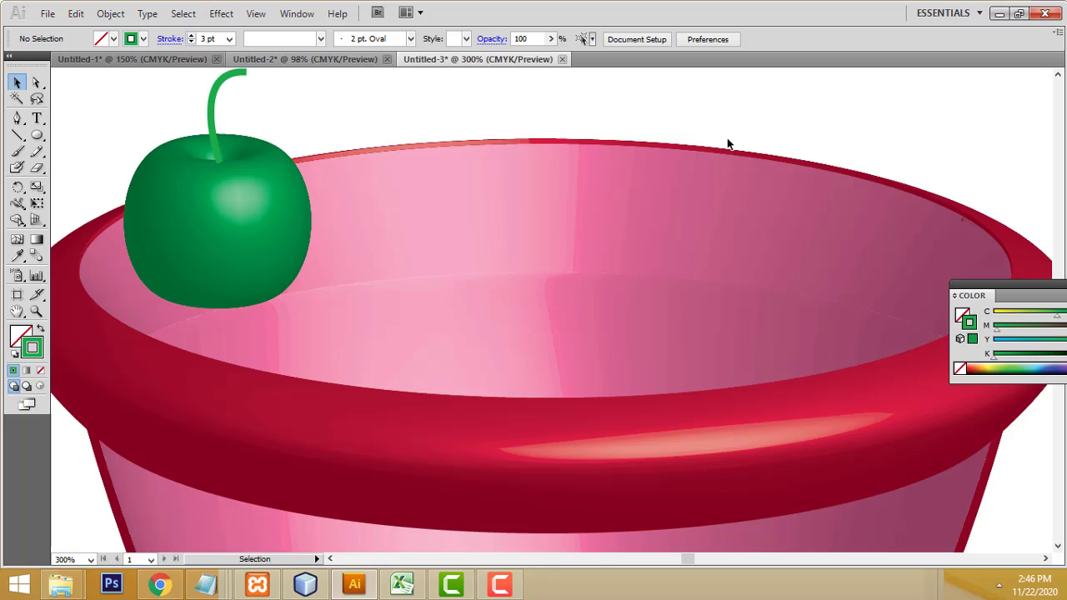
left_click_drag(258, 239, 308, 288)
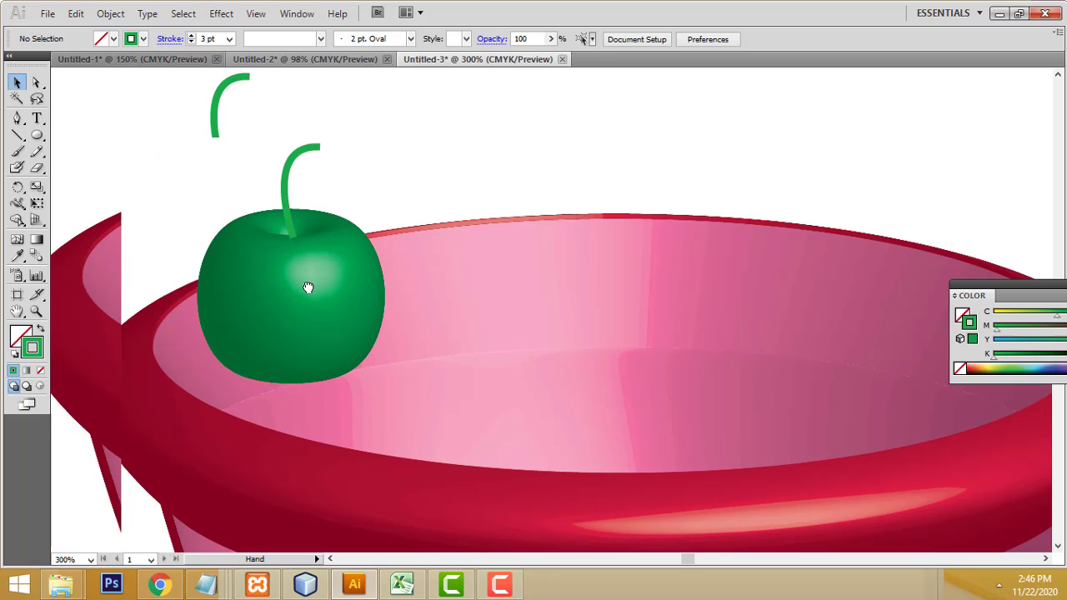
left_click(288, 206)
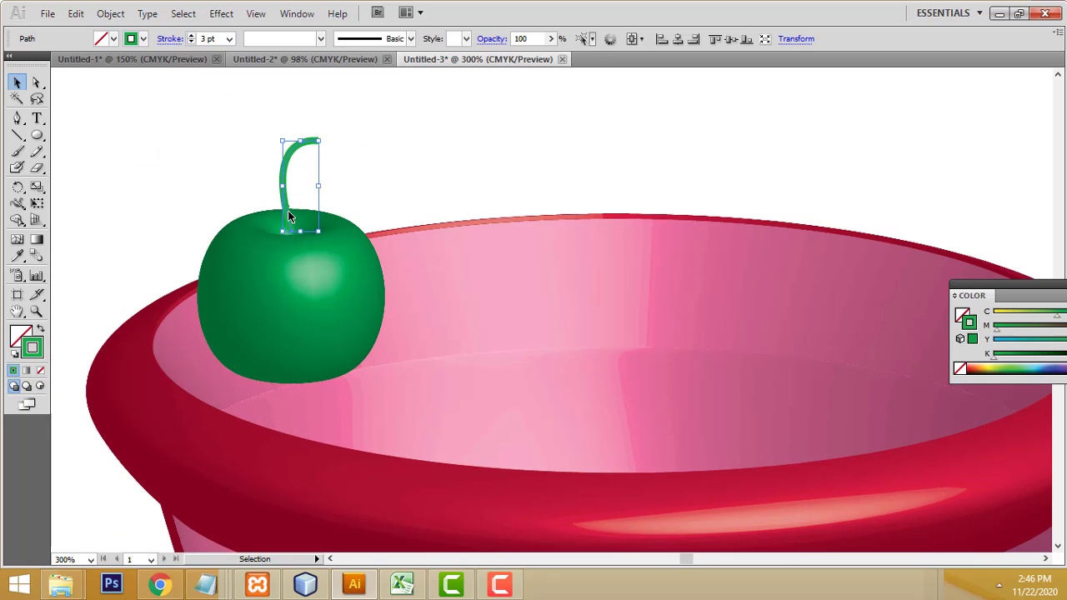
left_click(392, 163)
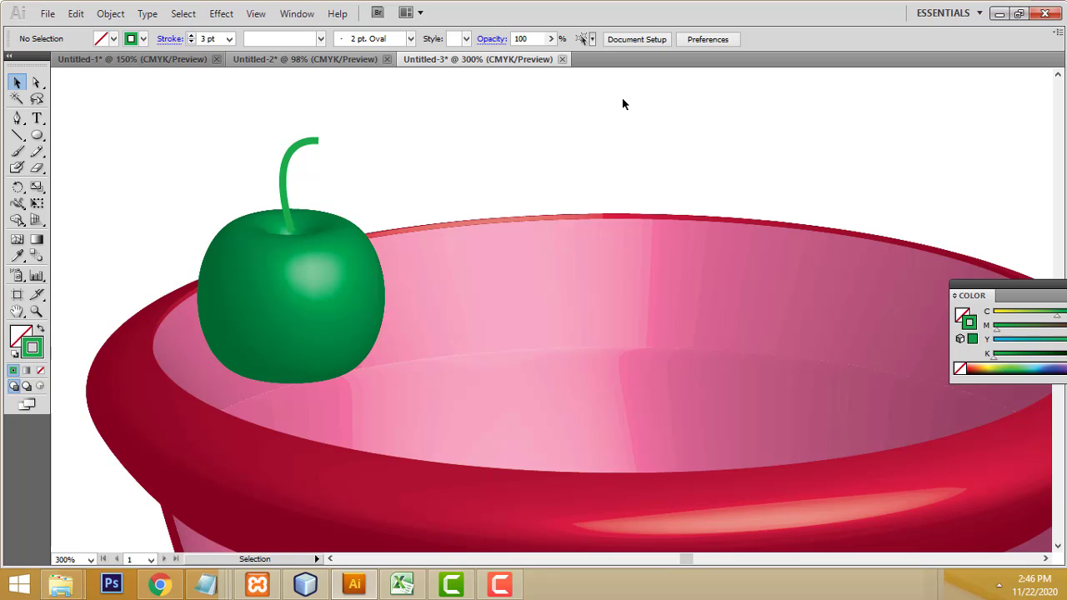
key("ctrl")
key("ctrl+minus")
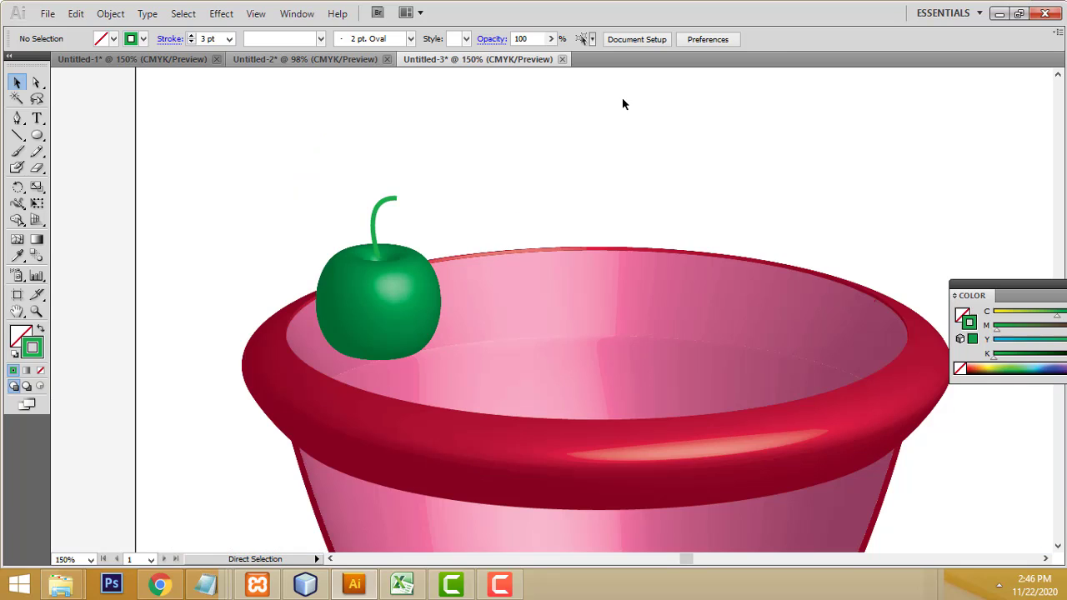
scroll(622, 103, "down", 2)
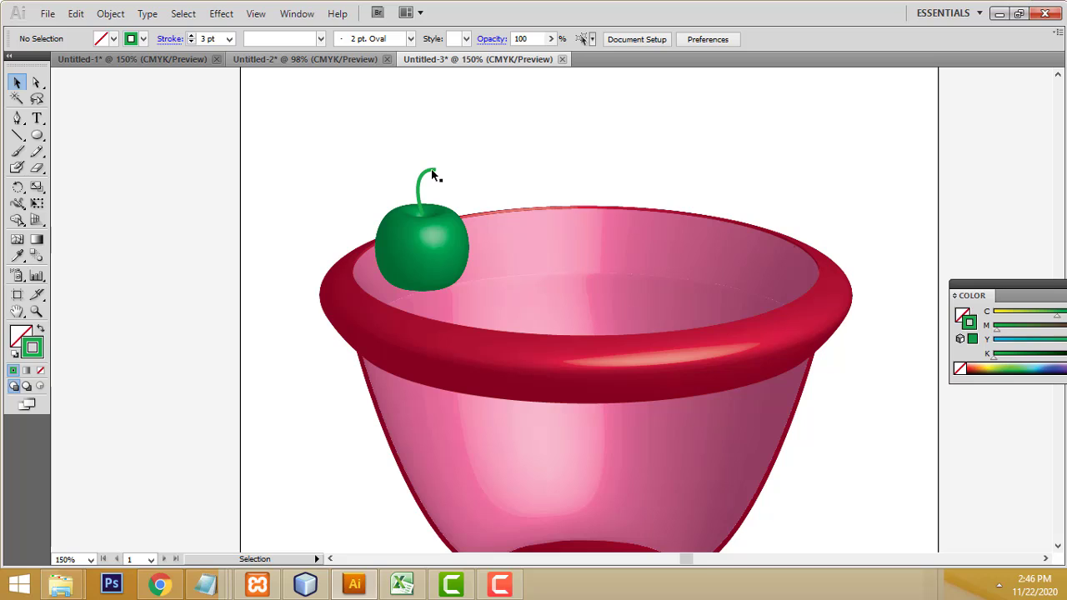
Give the apple's stem a darker green stroke (097F03).
left_click(428, 175)
double_click(33, 349)
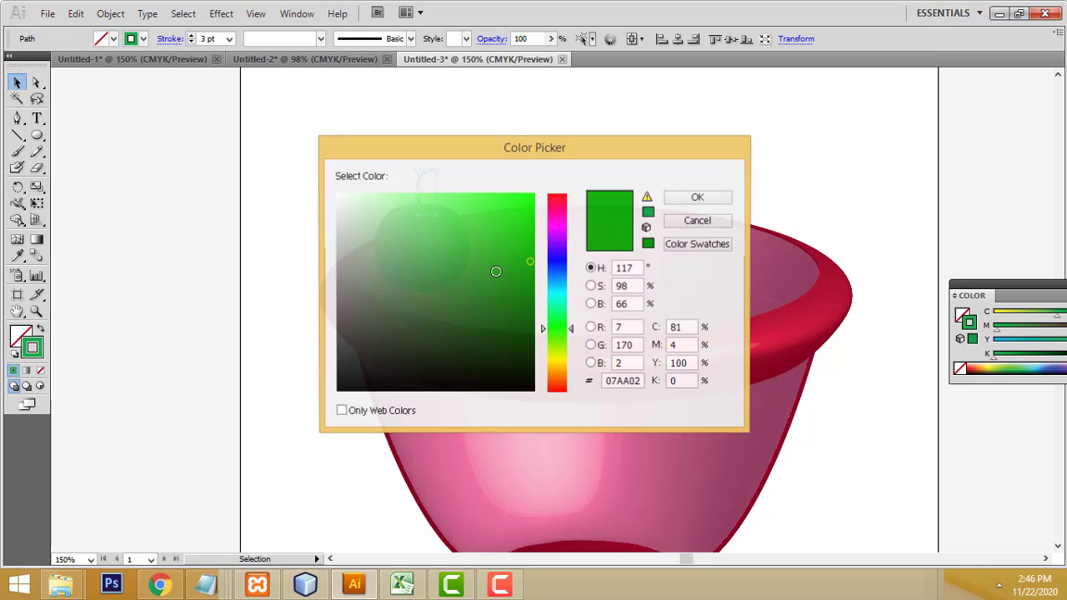
left_click_drag(528, 261, 531, 293)
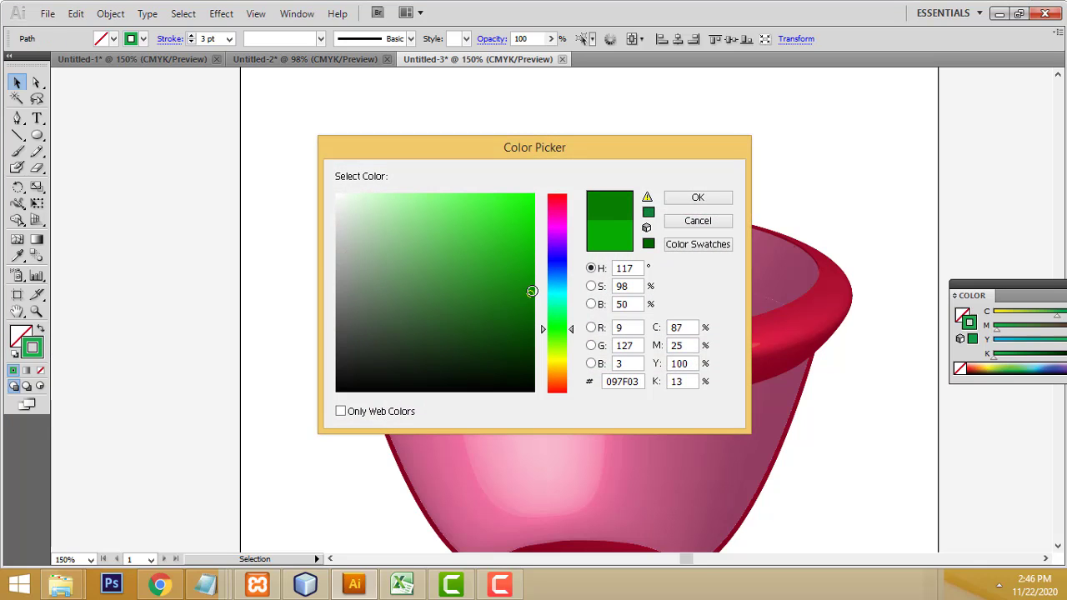
left_click(675, 198)
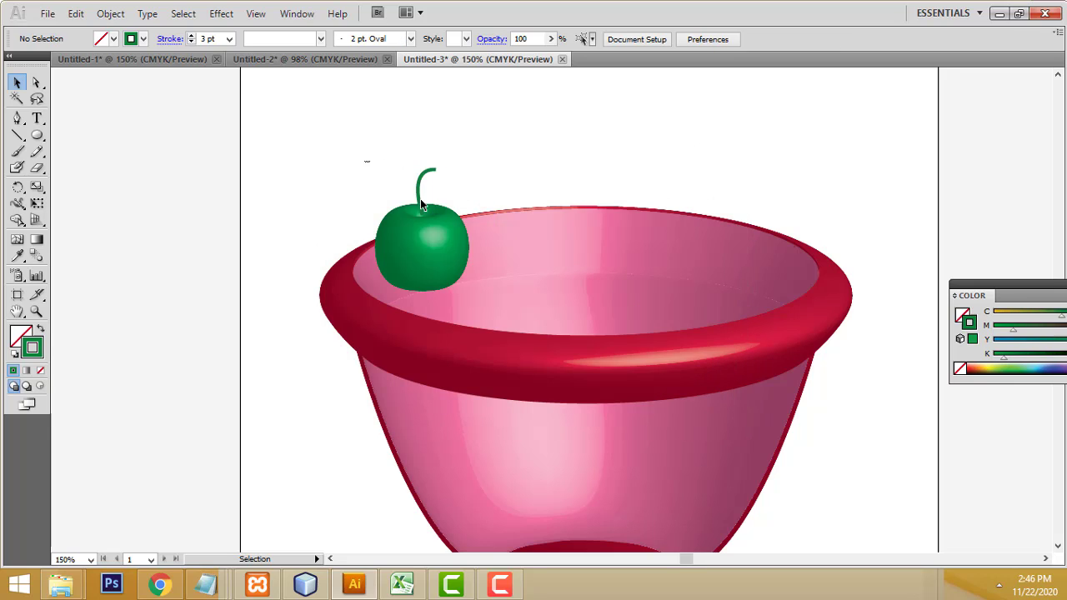
Alt-drag a copy of the stemmed green apple to the right along the bowl's rim.
left_click_drag(363, 162, 463, 275)
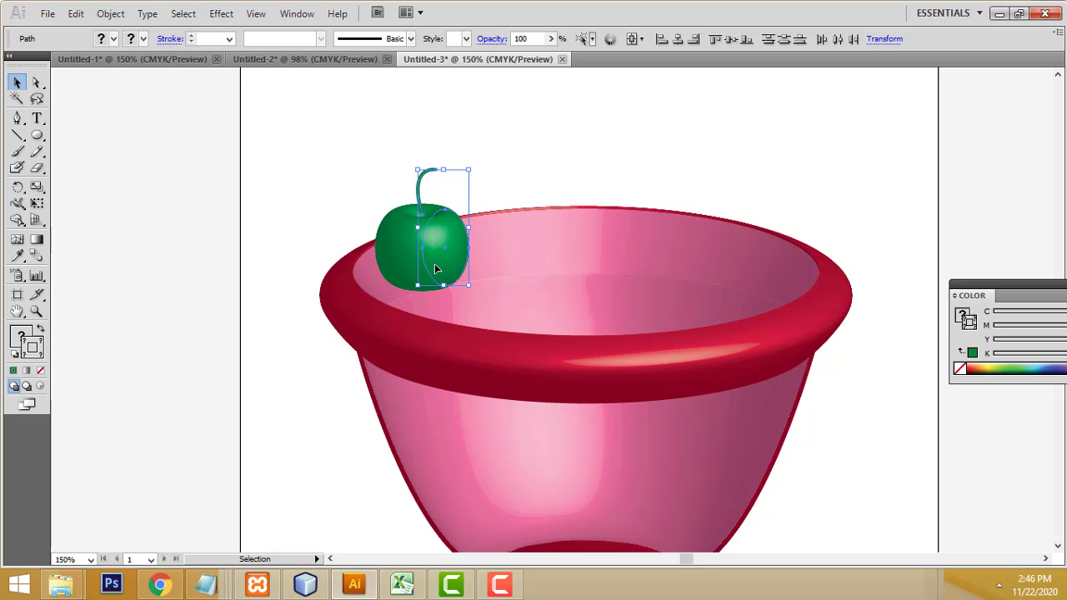
left_click_drag(437, 267, 566, 251, "alt")
left_click(678, 198)
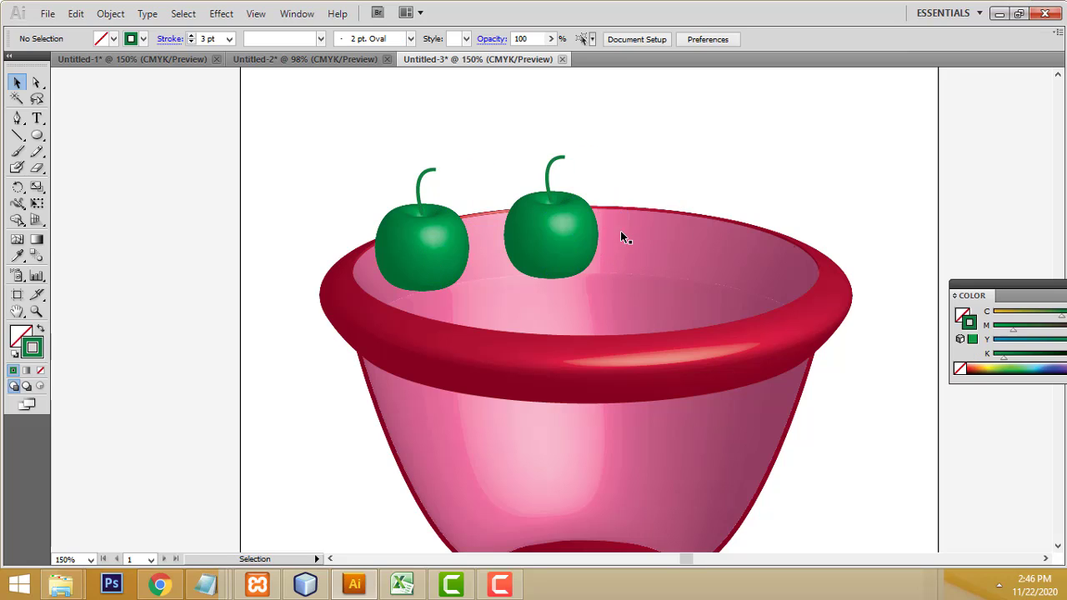
left_click(573, 250)
Fill the copied apple's body with deep red (AD0009).
double_click(25, 337)
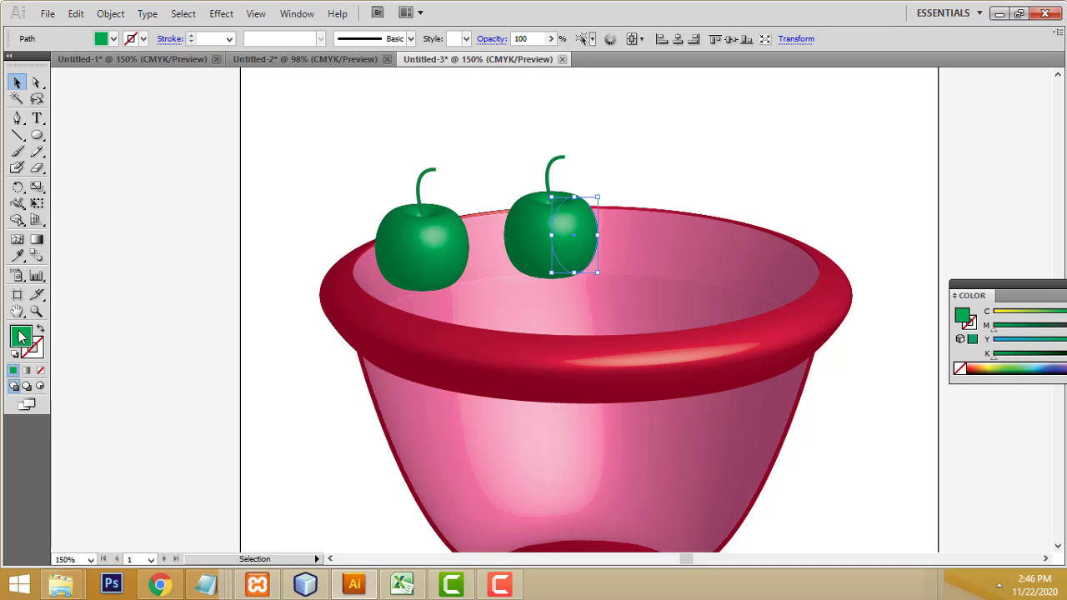
left_click(553, 209)
left_click(522, 228)
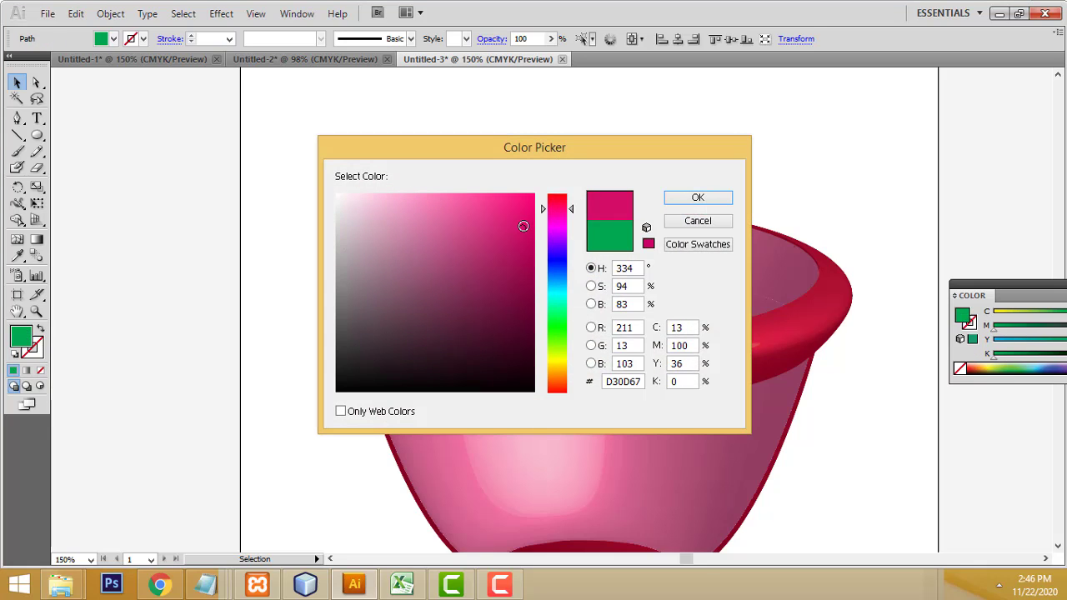
left_click(555, 197)
left_click(538, 257)
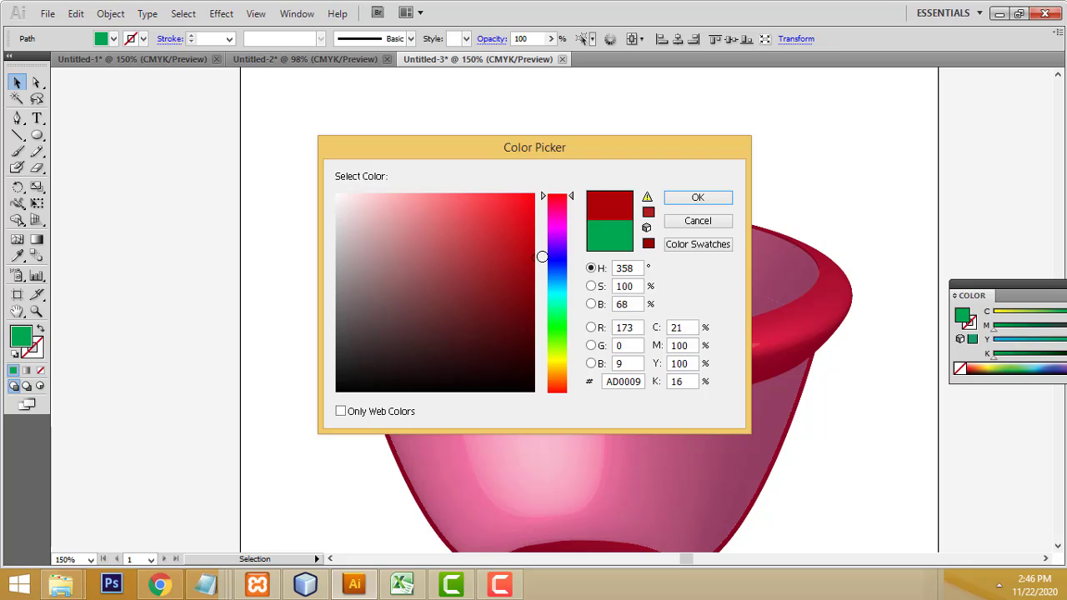
left_click(695, 200)
left_click(692, 190)
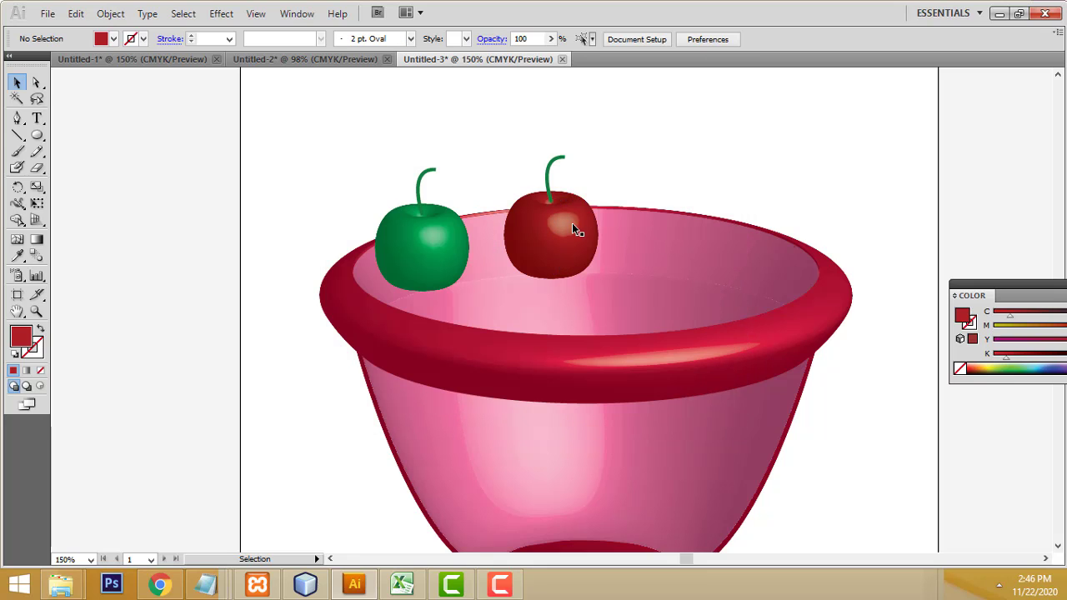
Give the red apple's stem a crimson stroke (7C1434).
left_click(546, 174)
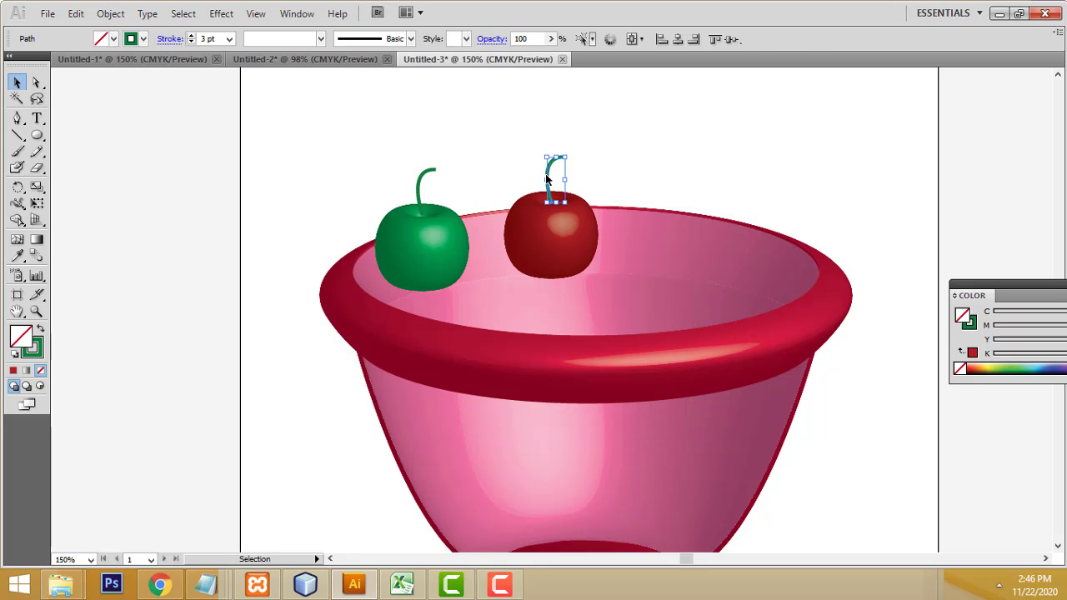
double_click(36, 357)
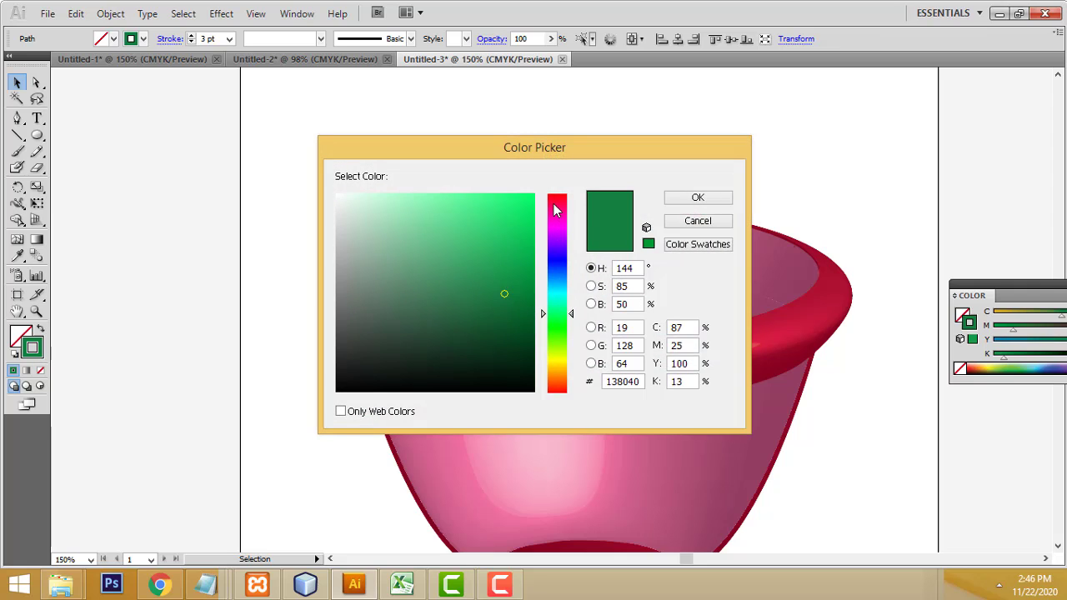
left_click(556, 210)
left_click_drag(530, 211, 503, 296)
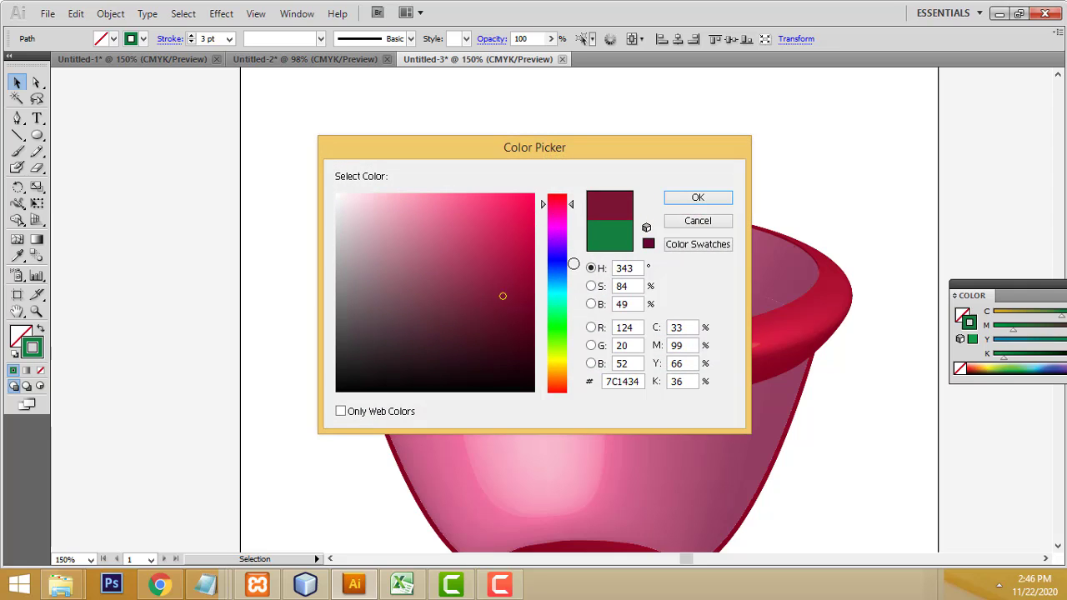
left_click_drag(573, 264, 550, 264)
left_click(670, 203)
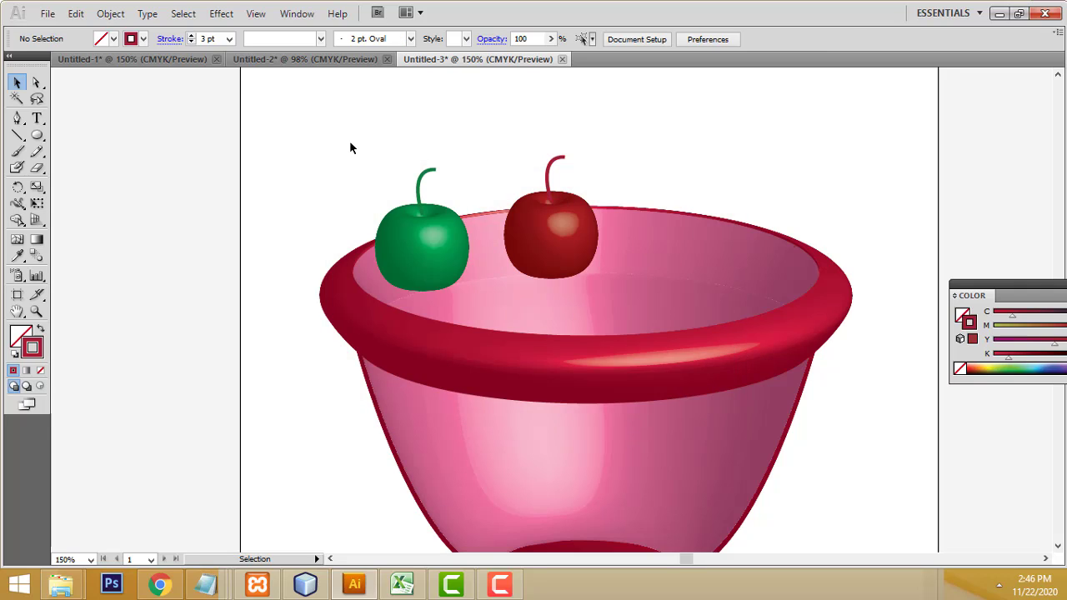
Alt-drag a copy of the red apple and stem to the rim's right end.
mouse_move(350, 148)
left_mouse_down()
mouse_move(473, 283)
mouse_move(657, 266)
left_mouse_up()
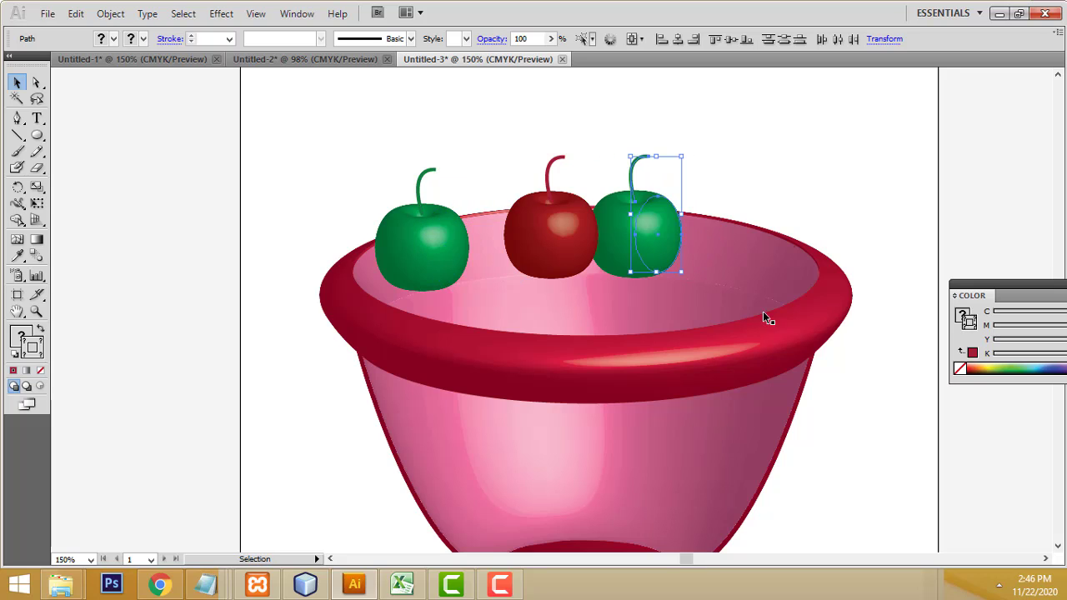
left_click(556, 257)
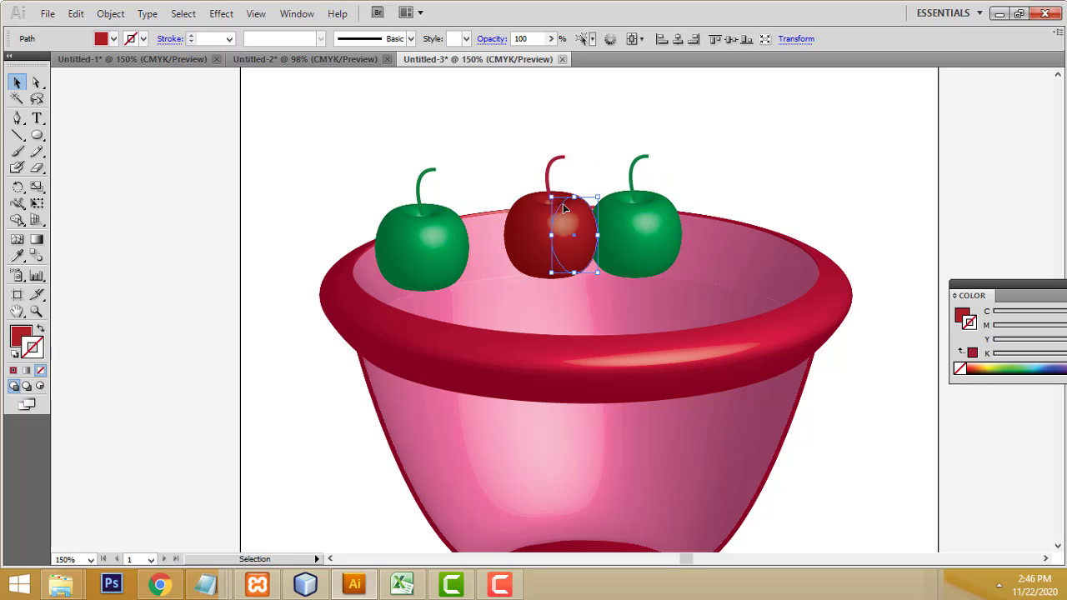
left_click(548, 175, "shift")
left_click_drag(569, 258, 739, 257)
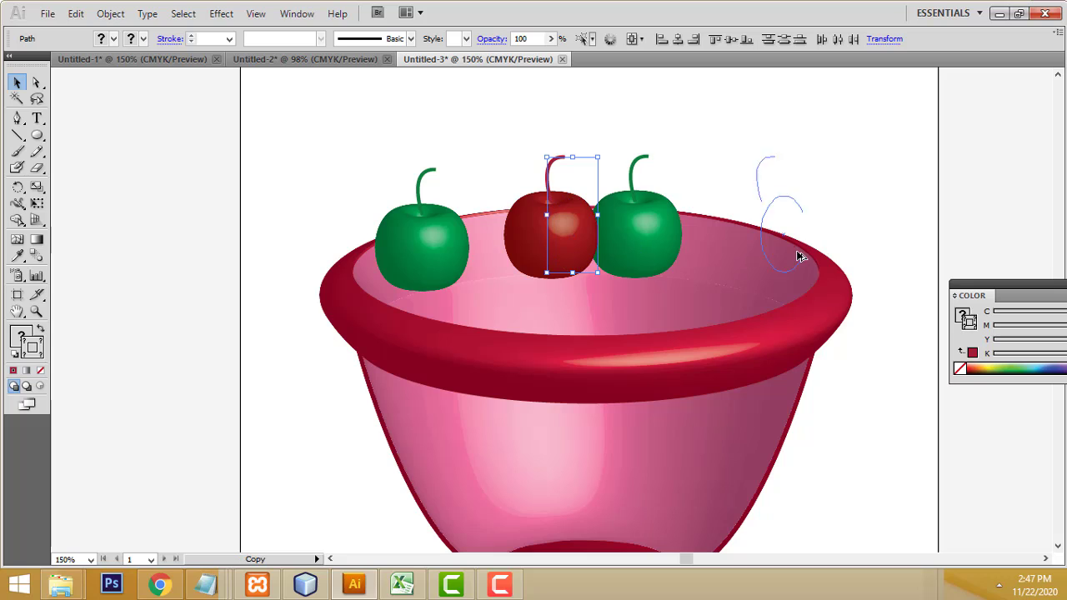
left_click(845, 192)
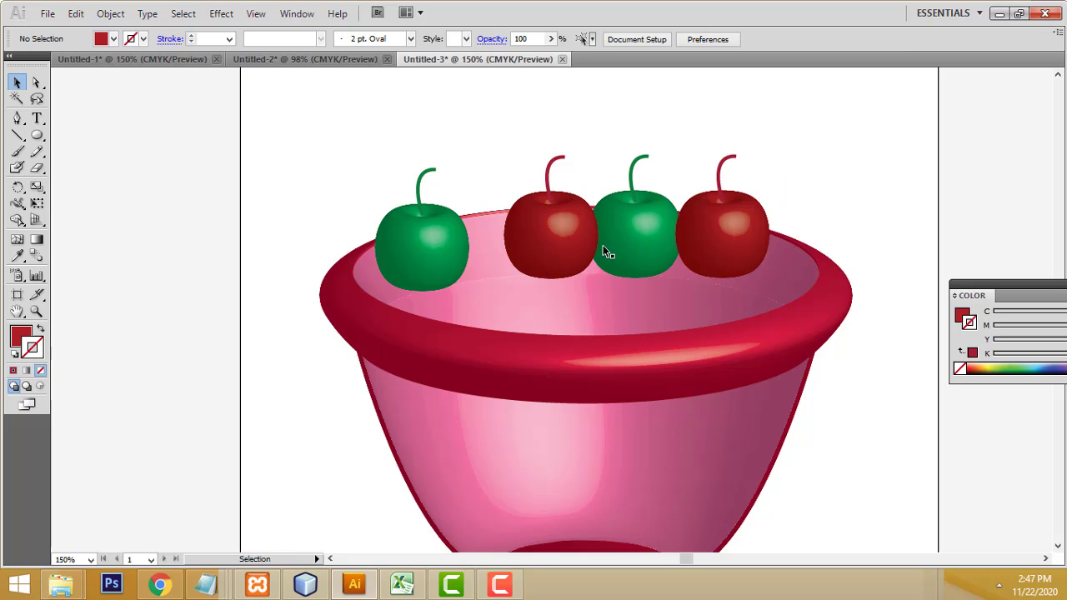
Copy a red apple down-left in front and a green apple to the middle, sent backward.
left_click(571, 235)
left_click(548, 175, "shift")
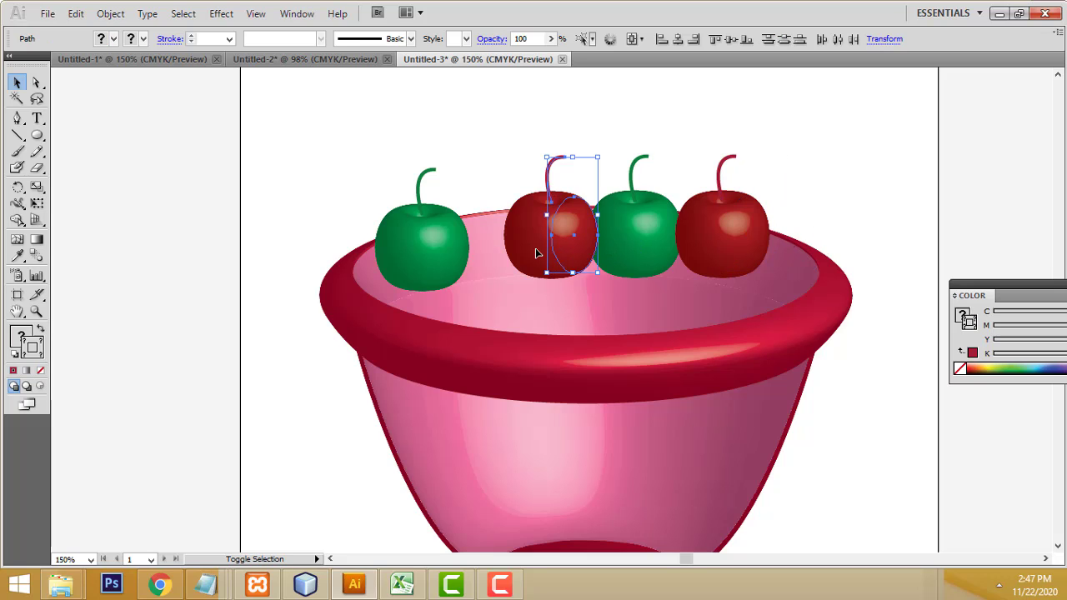
left_click_drag(538, 254, 461, 281)
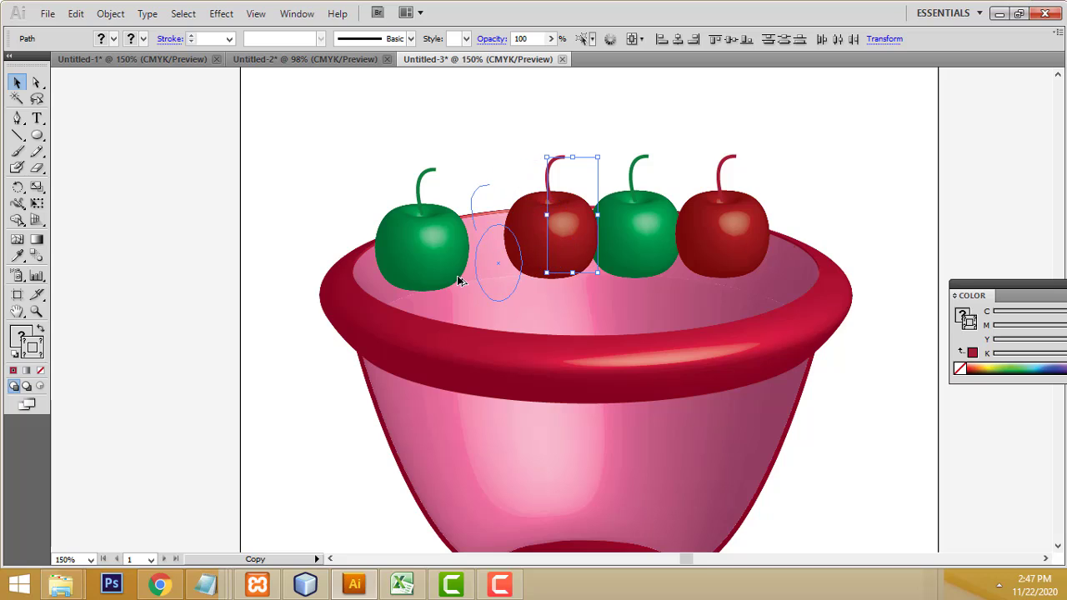
left_click(551, 113)
left_click(426, 213)
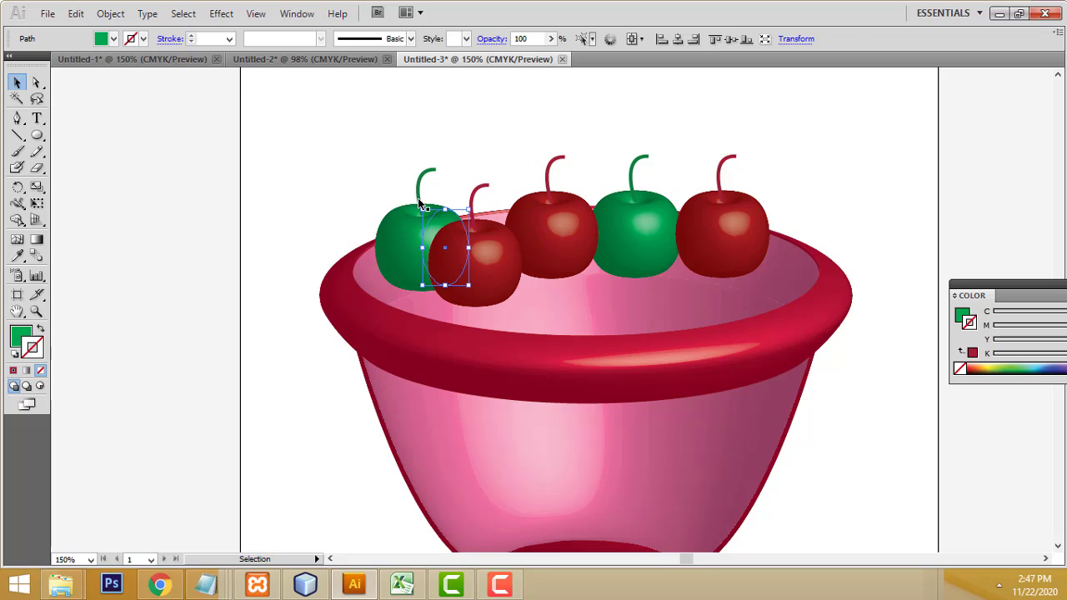
left_click(418, 197, "shift")
mouse_move(404, 253)
left_mouse_down()
mouse_move(573, 303)
mouse_move(531, 290)
mouse_move(531, 257)
left_mouse_up()
key("ctrl+[")
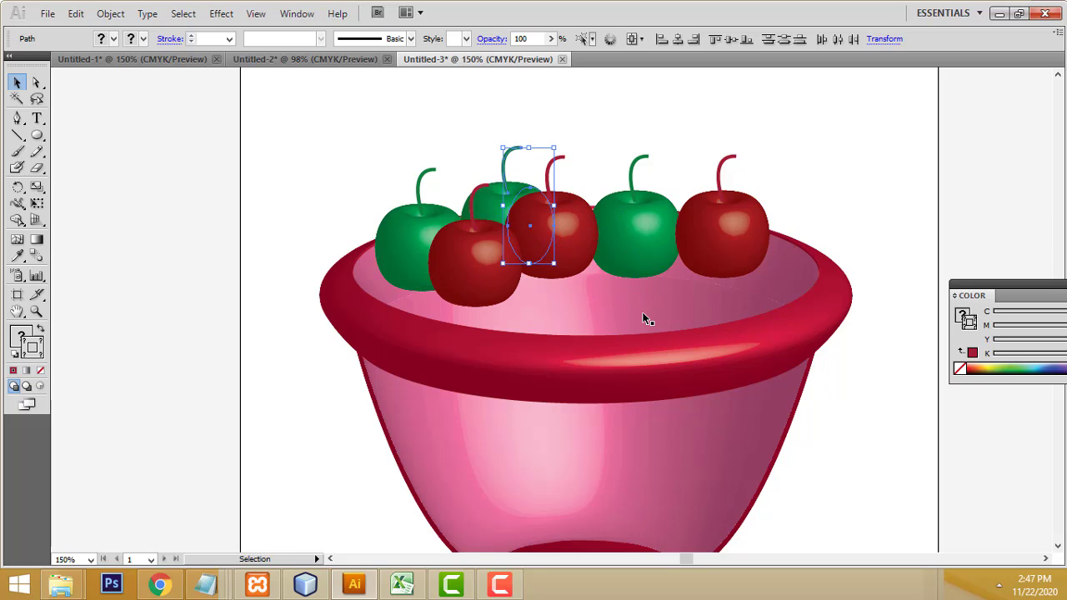
Move the rightmost red apple down-right and lower the green apple onto the rim.
left_click(794, 187)
left_click(744, 259)
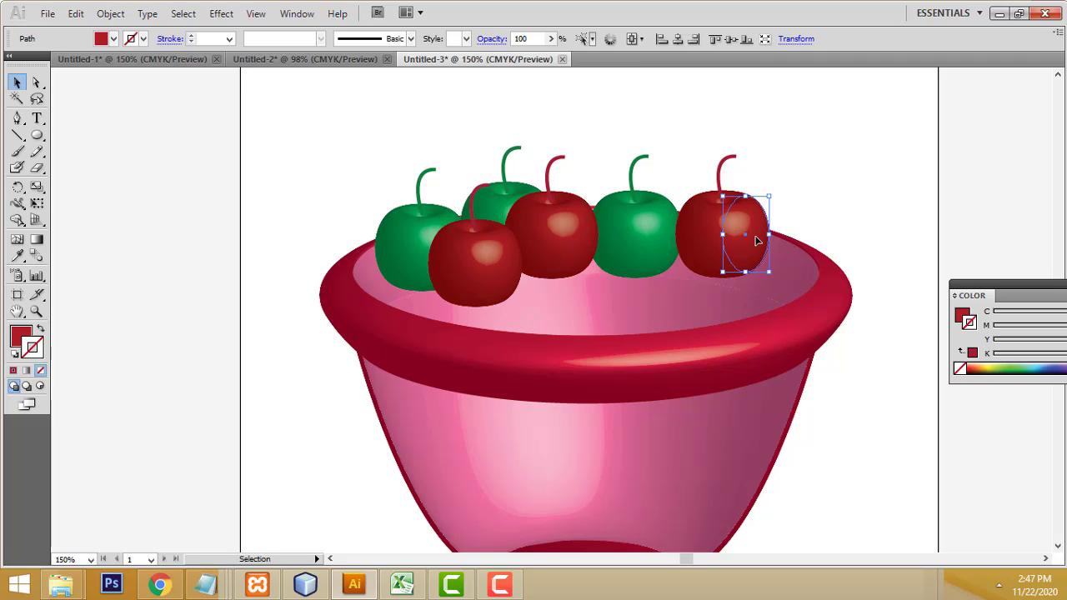
left_click(722, 179, "shift")
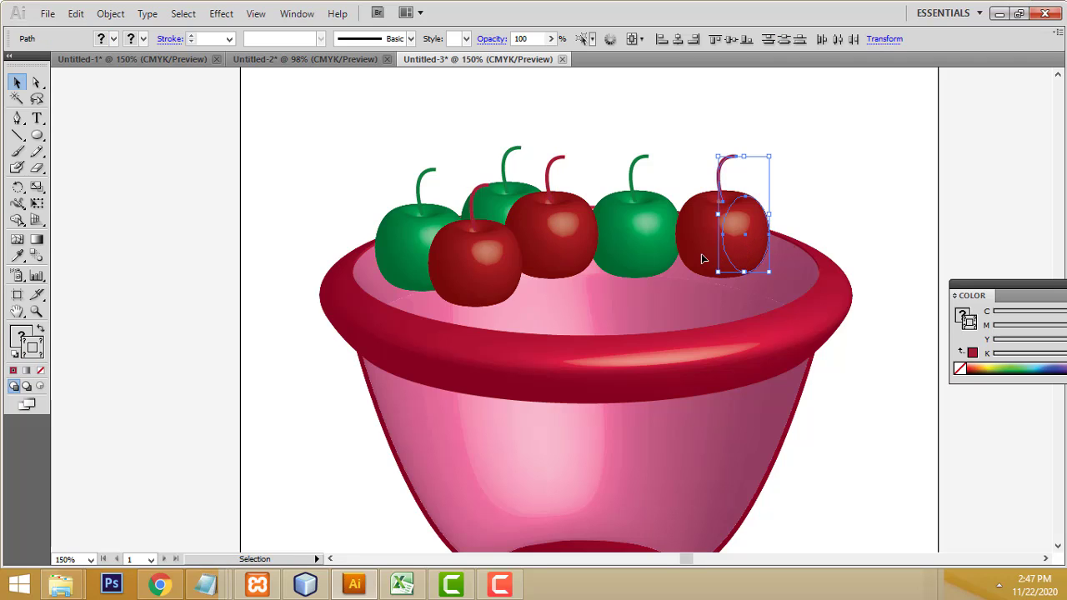
left_click_drag(702, 253, 729, 278)
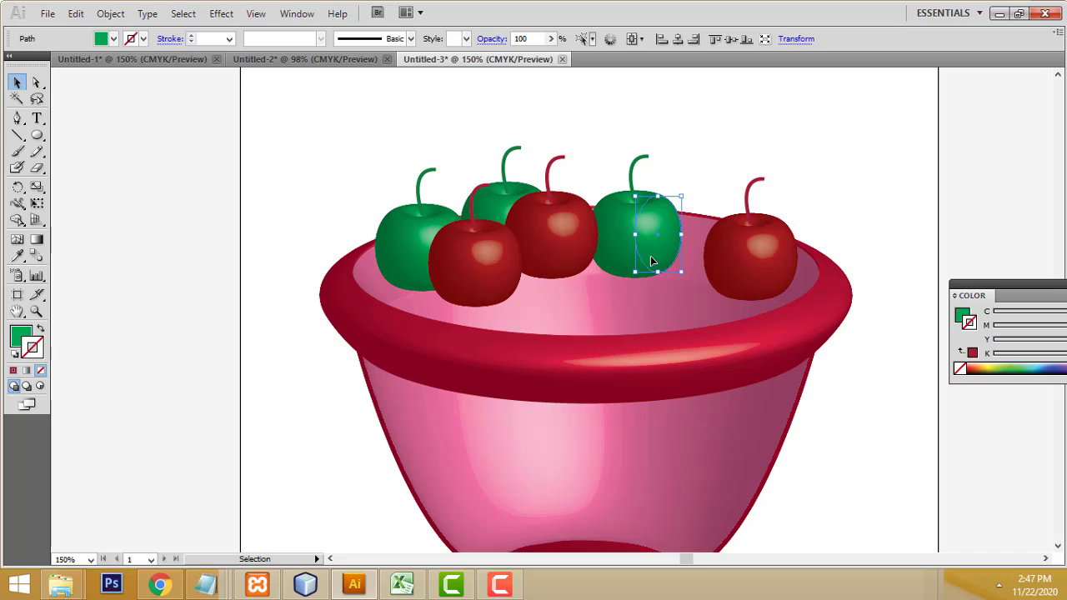
left_click(652, 255)
left_click(636, 178, "shift")
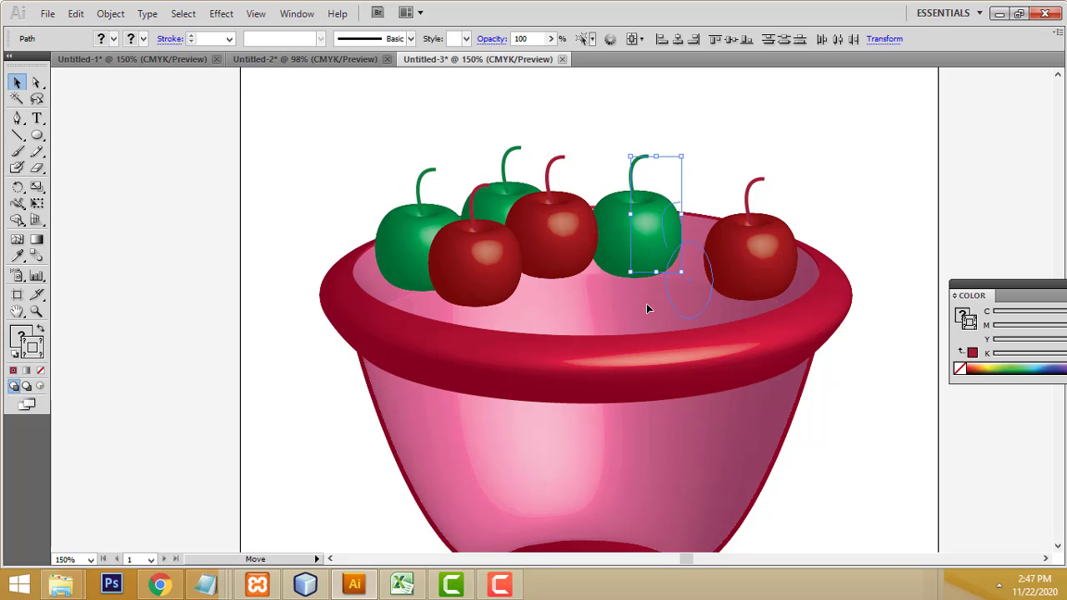
left_click_drag(643, 233, 670, 279)
Shift the middle red apple right and try moving the left red apple, then undo.
left_click(564, 265)
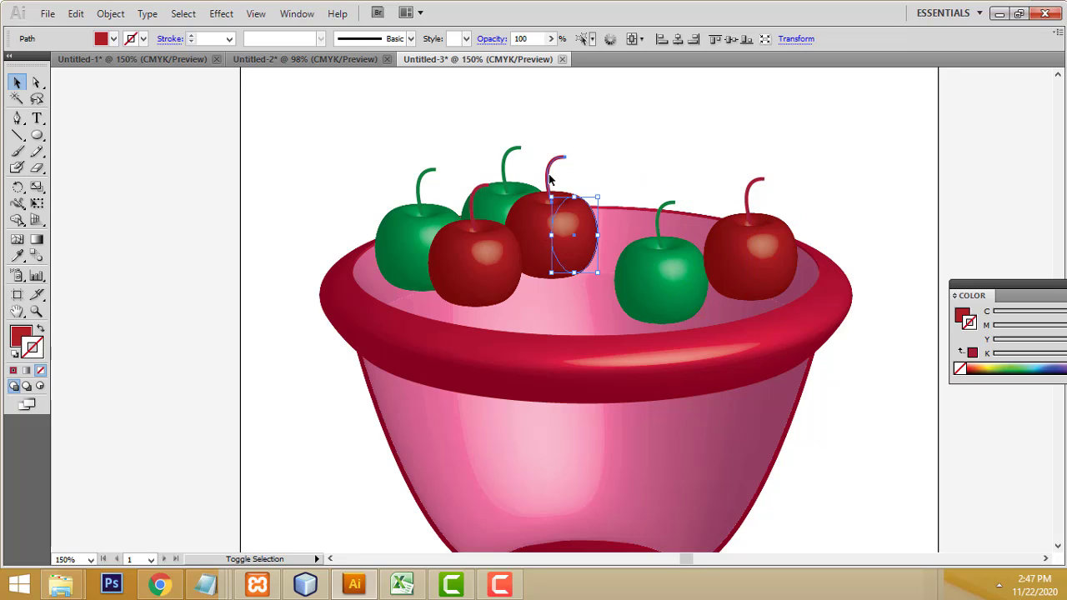
left_click(550, 171, "shift")
left_click_drag(525, 226, 565, 231)
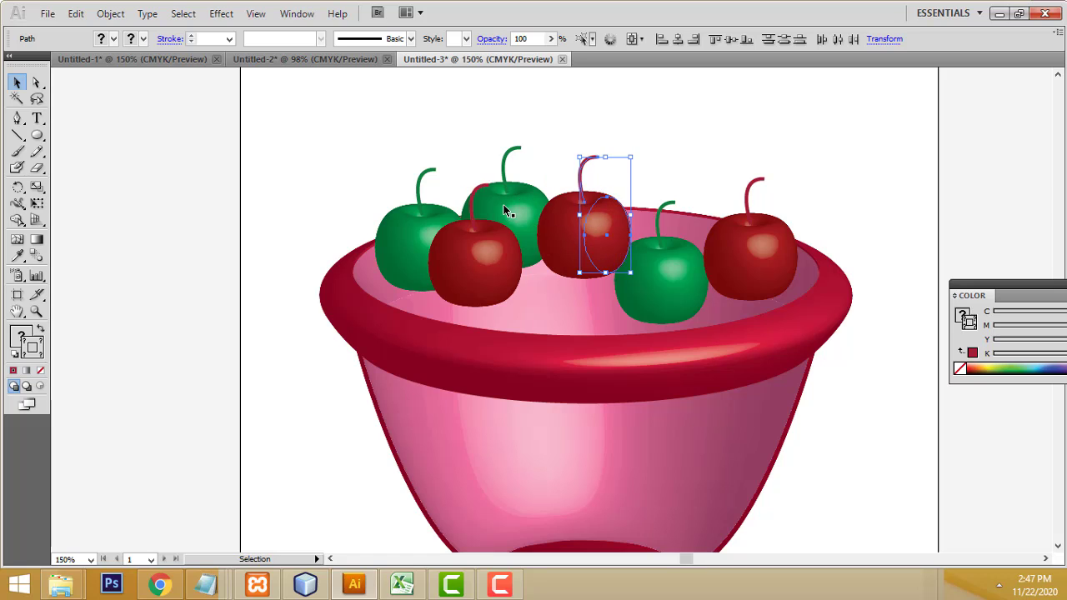
left_click(480, 250)
left_click(469, 210, "shift")
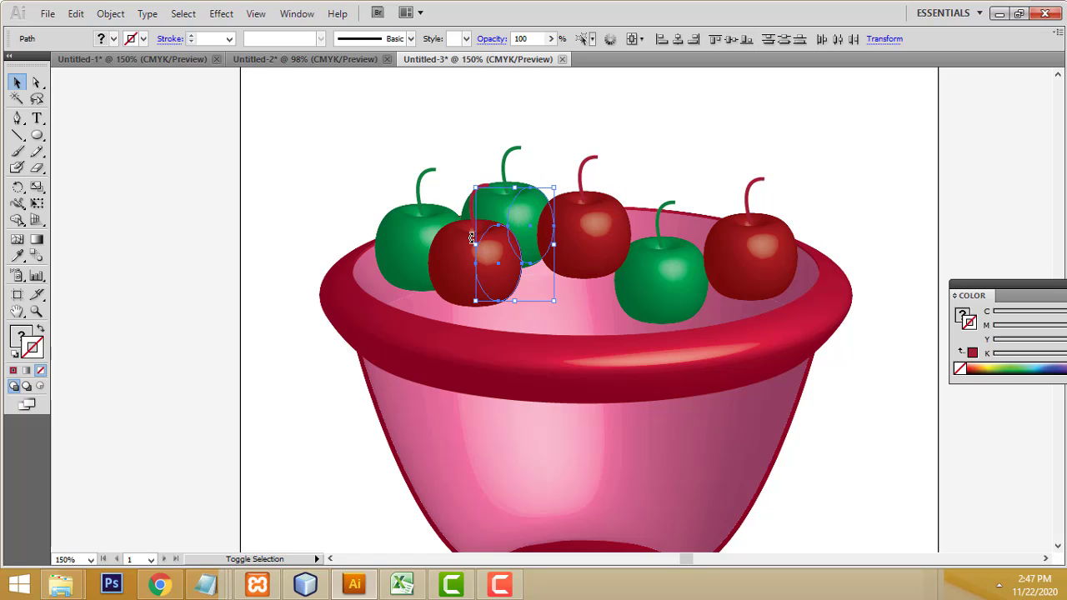
left_click_drag(484, 250, 525, 286)
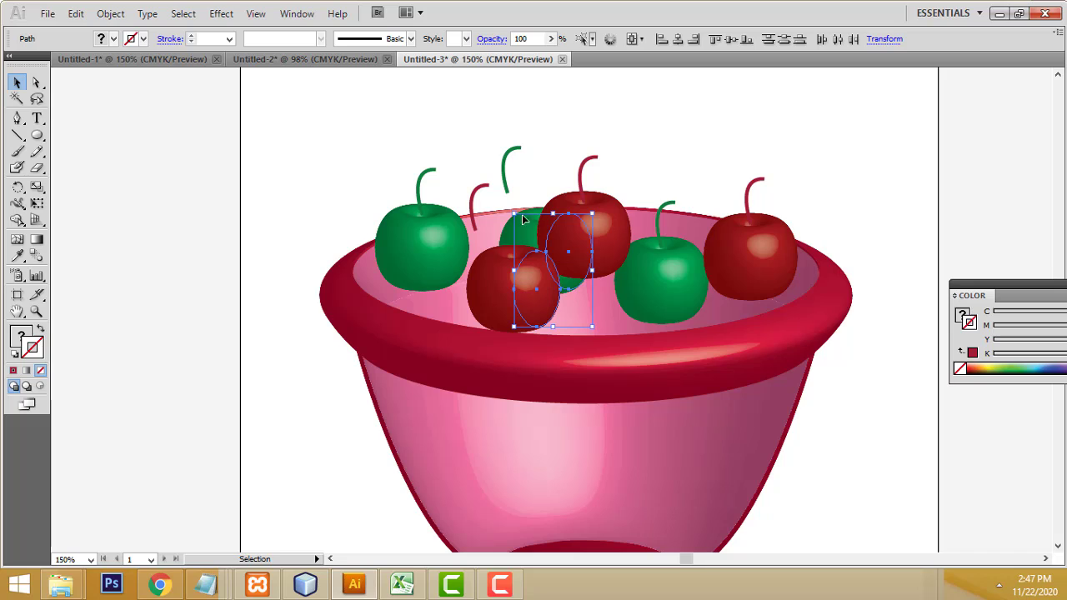
key("ctrl+z")
left_click(542, 162)
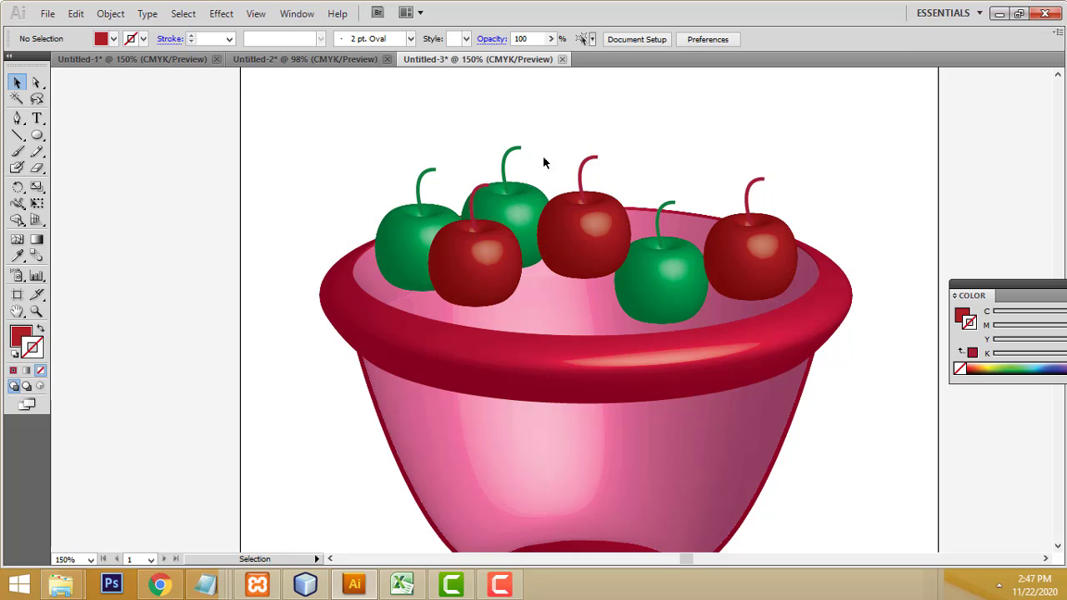
Lower the front red apple down-right and nudge the green apple behind it slightly left.
left_click(471, 214)
left_click(457, 274, "shift")
left_click_drag(455, 275, 501, 302)
left_click(500, 229, "shift")
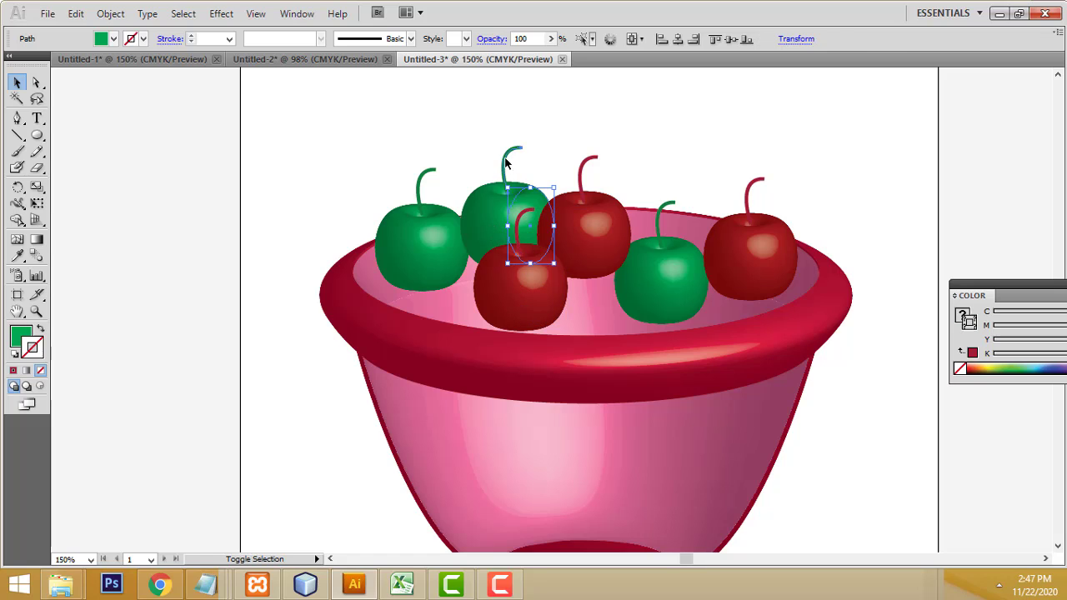
left_click(506, 163, "shift")
left_click_drag(484, 218, 471, 228)
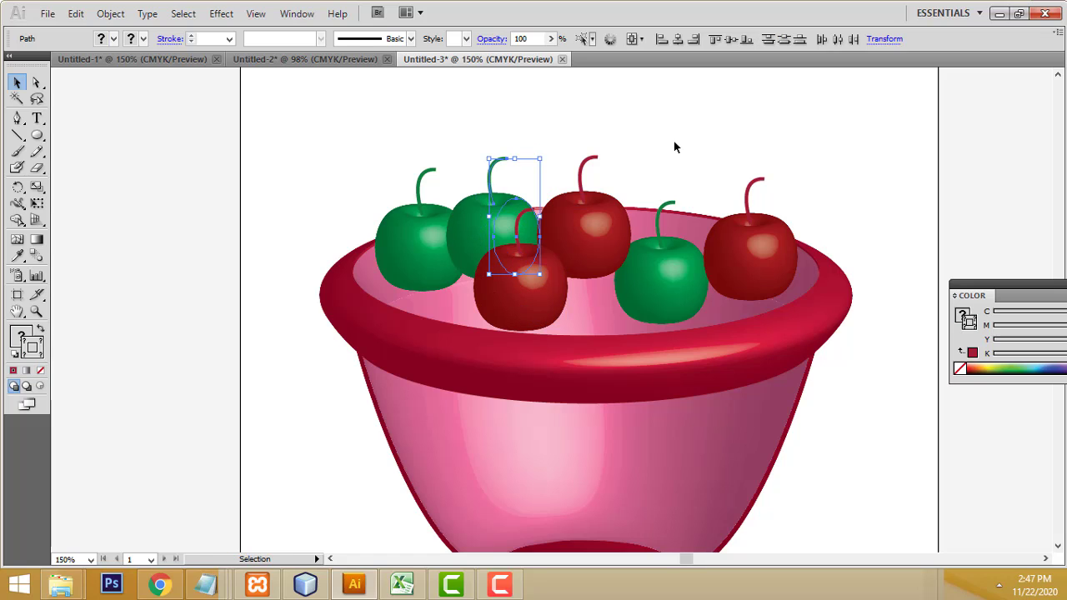
left_click(789, 87)
Set the bowl body's fill to white (FFFFFF) and scroll to review the result.
scroll(716, 169, "down", 2)
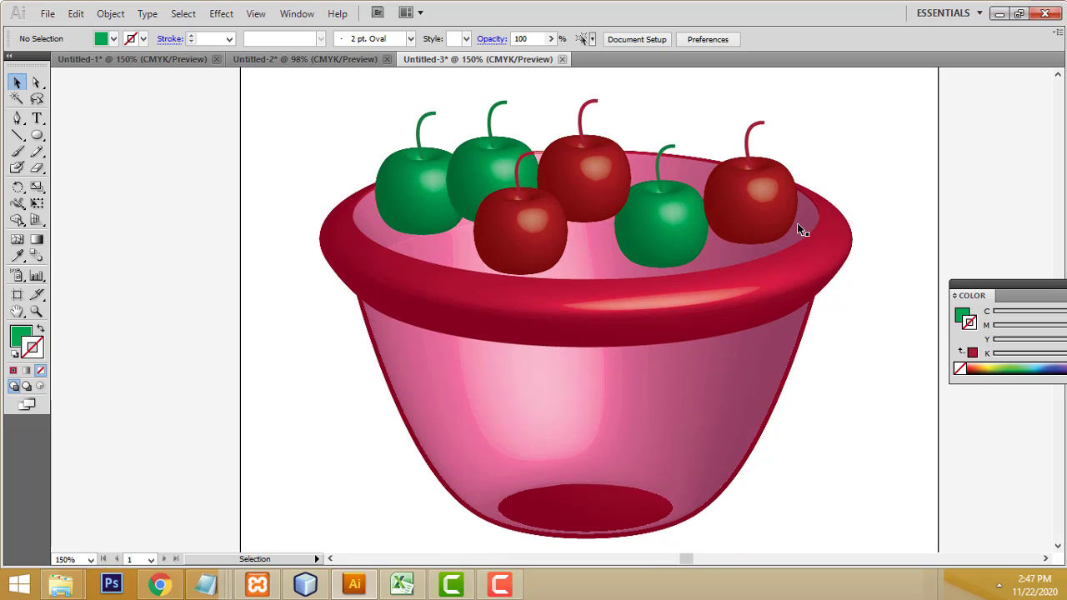
left_click(718, 367)
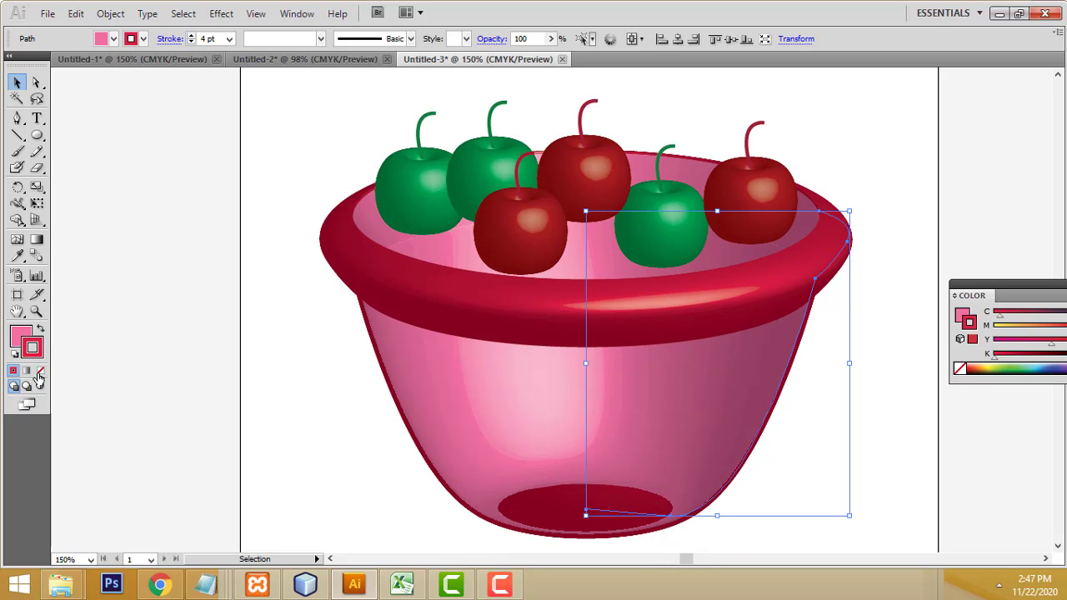
double_click(20, 340)
left_click_drag(431, 229, 330, 176)
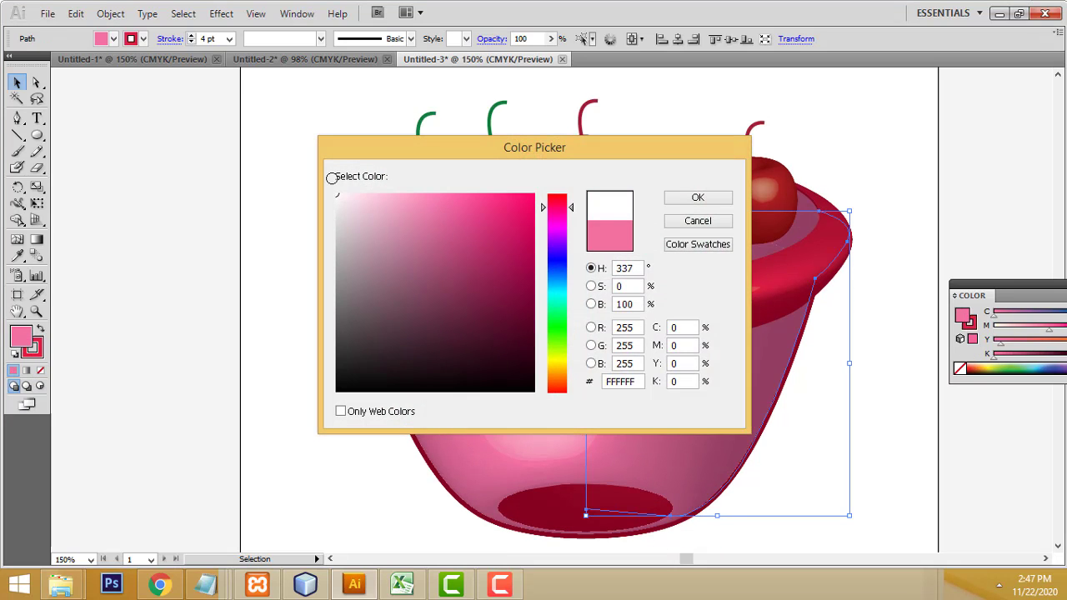
left_click(697, 198)
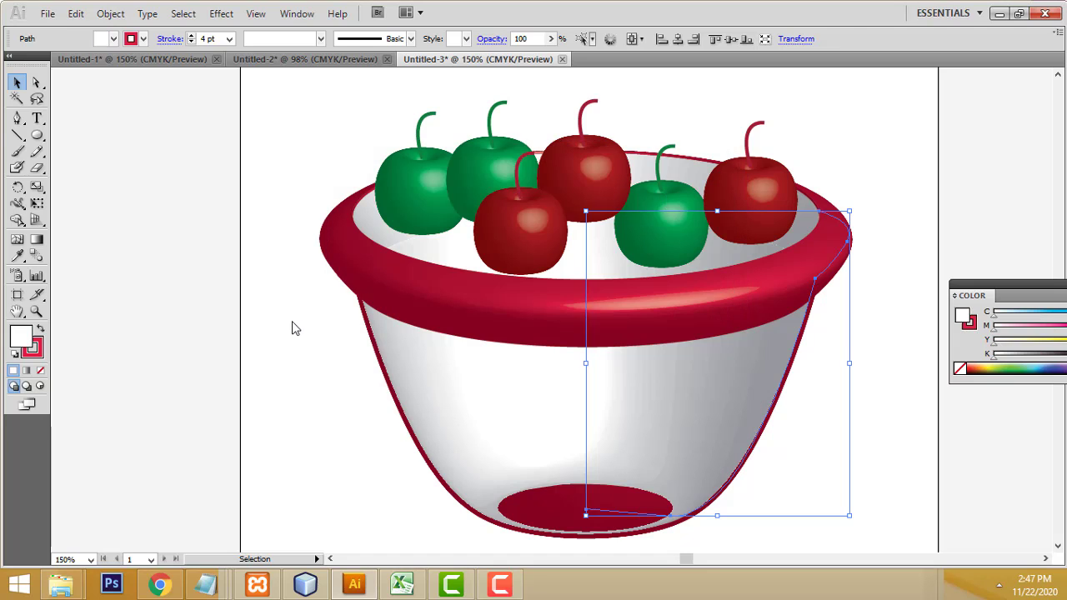
left_click(289, 326)
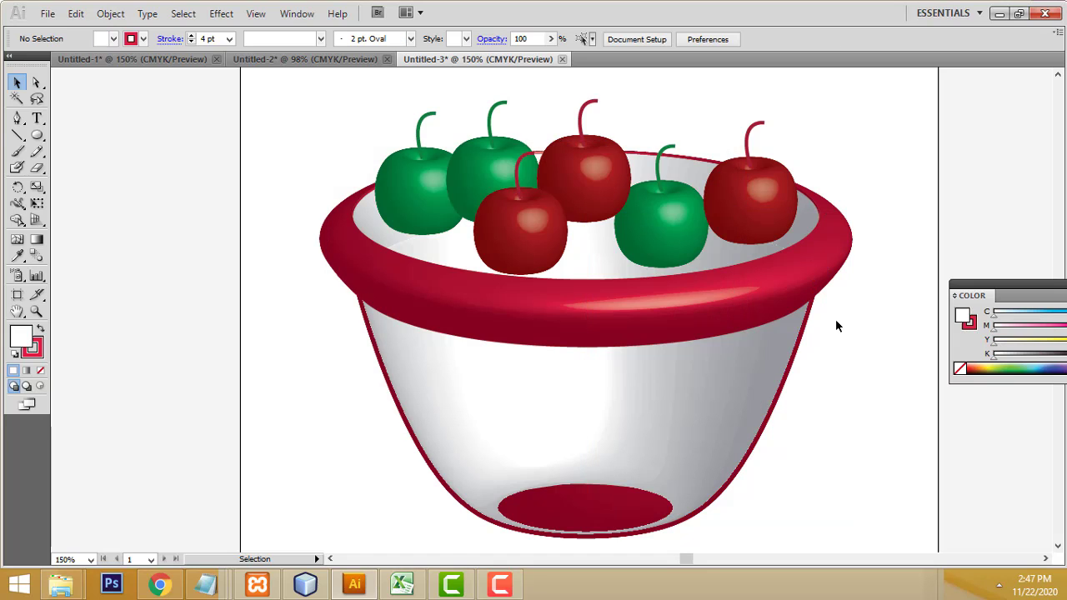
scroll(837, 325, "up", 2)
scroll(837, 325, "down", 1)
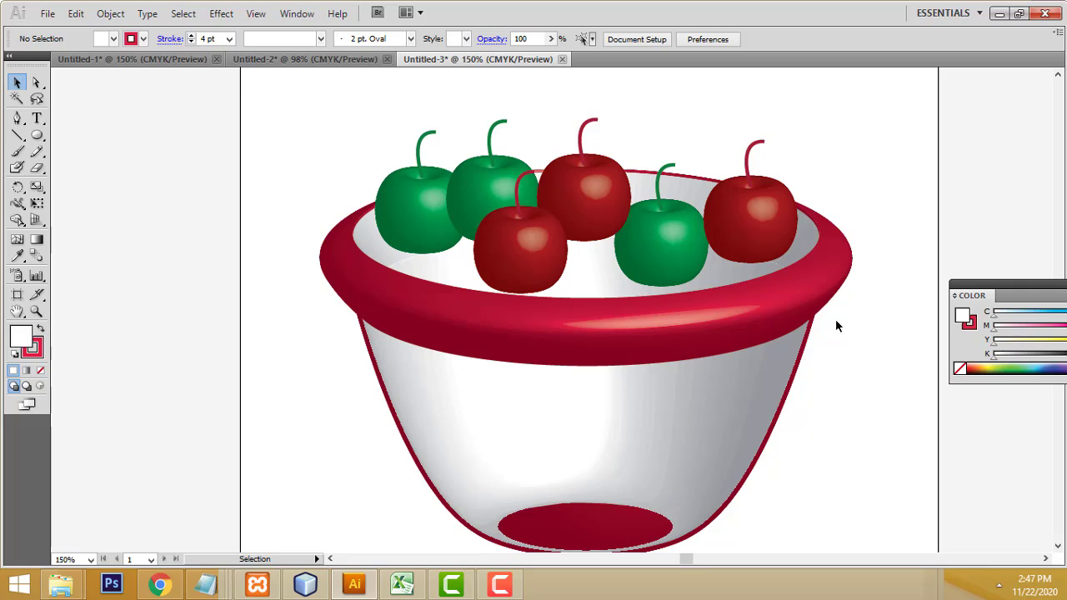
scroll(836, 325, "down", 2)
scroll(837, 326, "up", 1)
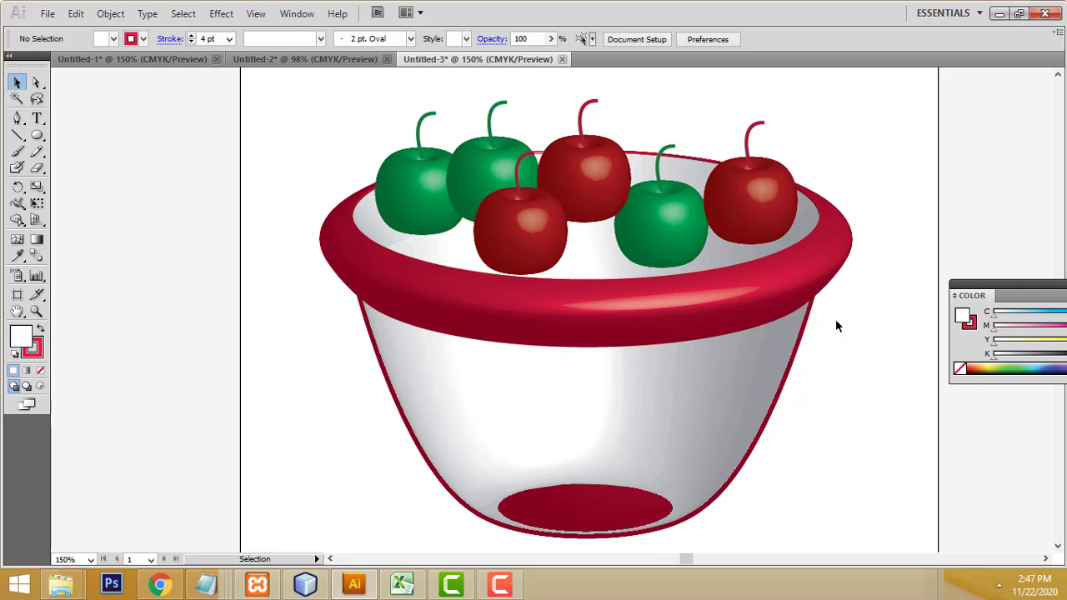